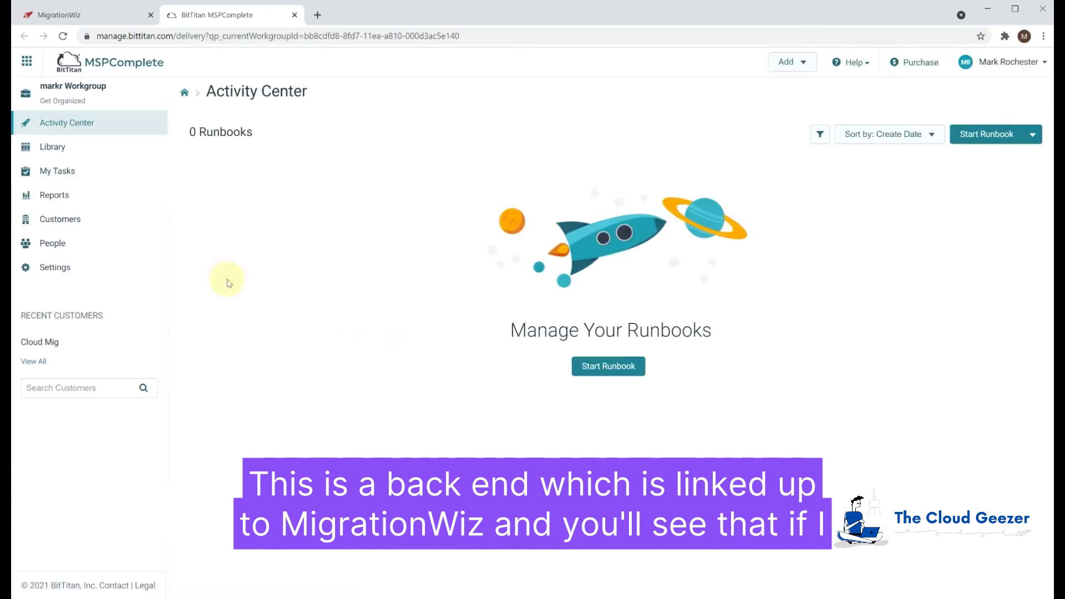
# View the Cloud Mig customer's users, then switch to the DeploymentPro module from the app grid
pyautogui.click(60, 219)
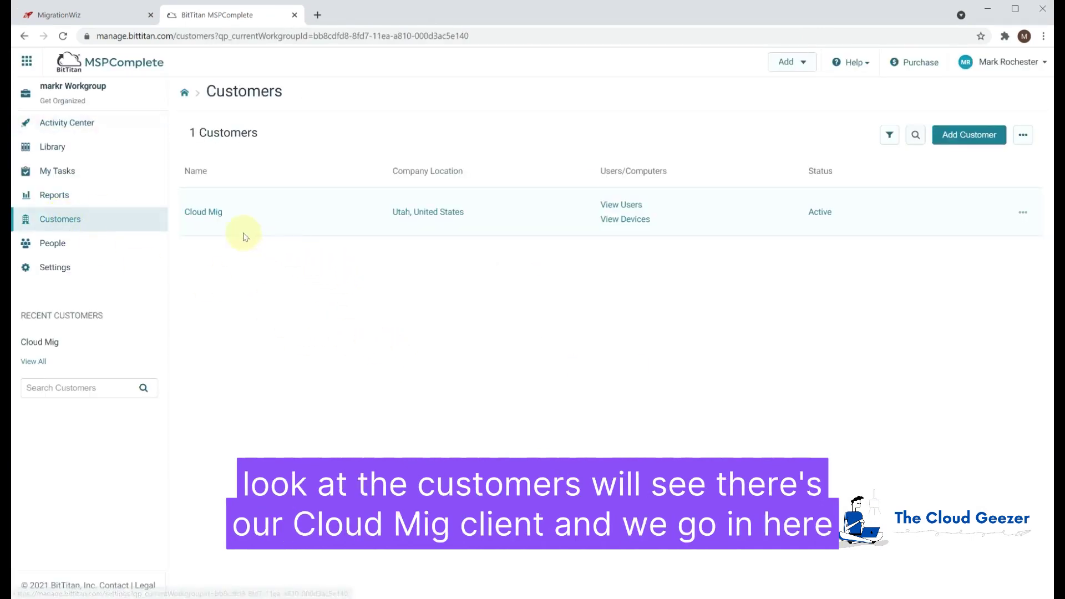
pyautogui.click(216, 219)
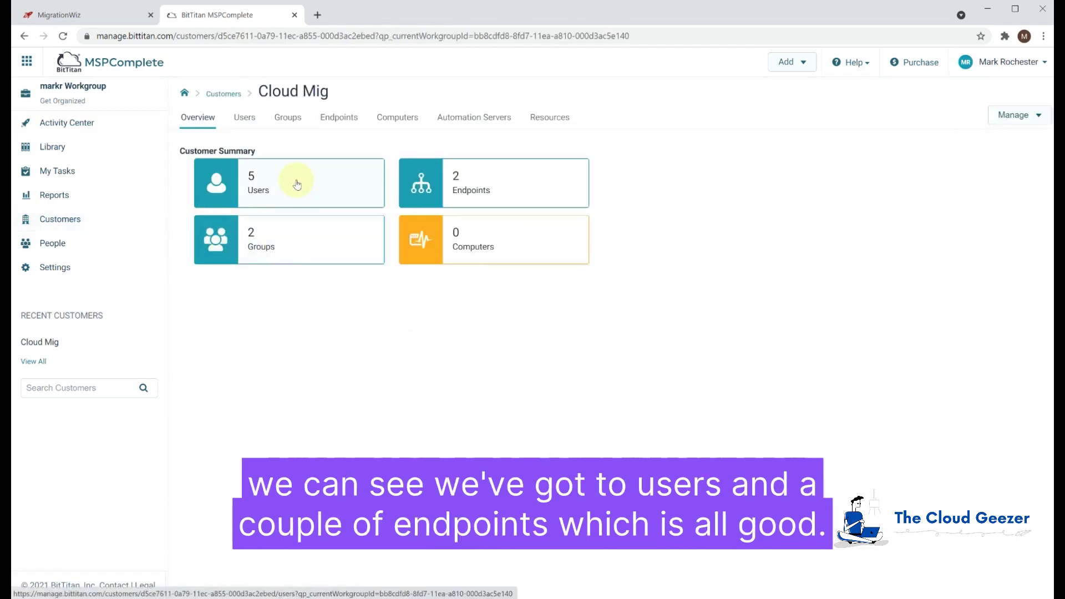
pyautogui.click(289, 182)
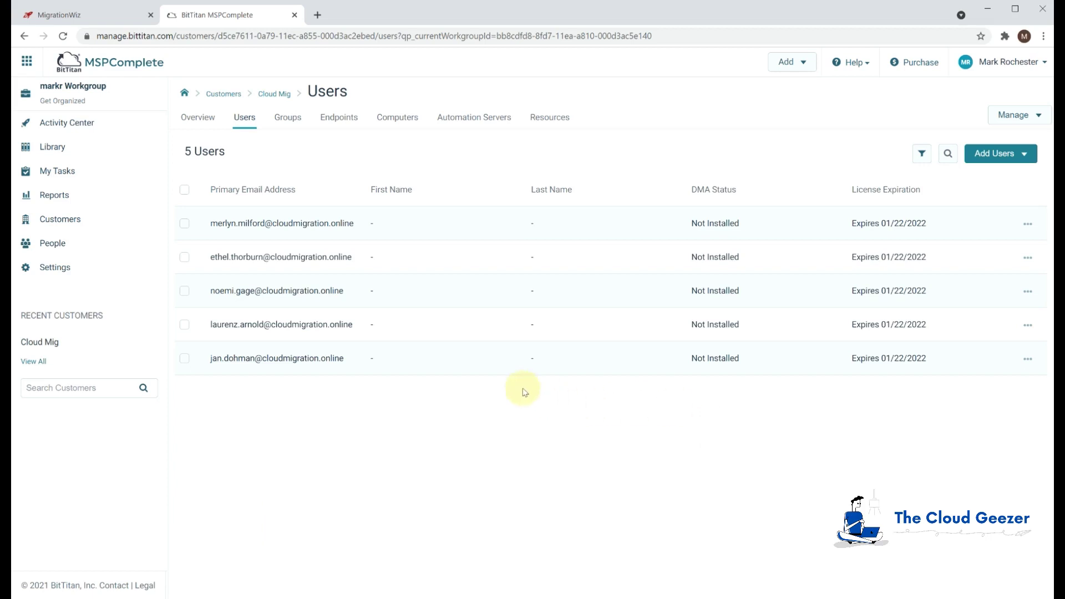
pyautogui.click(26, 61)
pyautogui.click(42, 88)
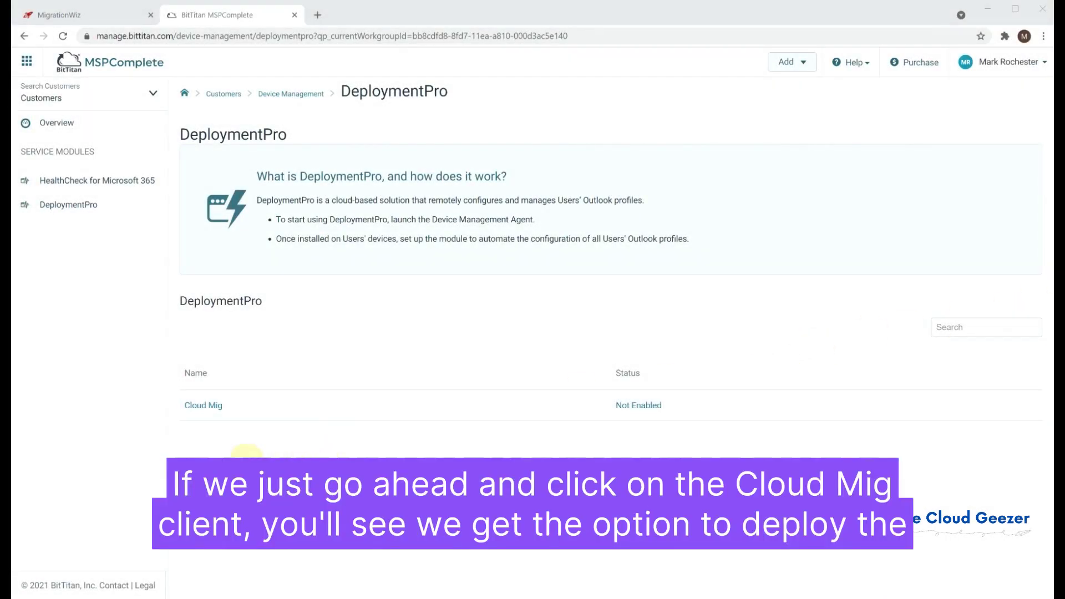
# In Cloud Mig's DeploymentPro setup, choose Deploy the DMA Through Email and select the last user
pyautogui.click(205, 406)
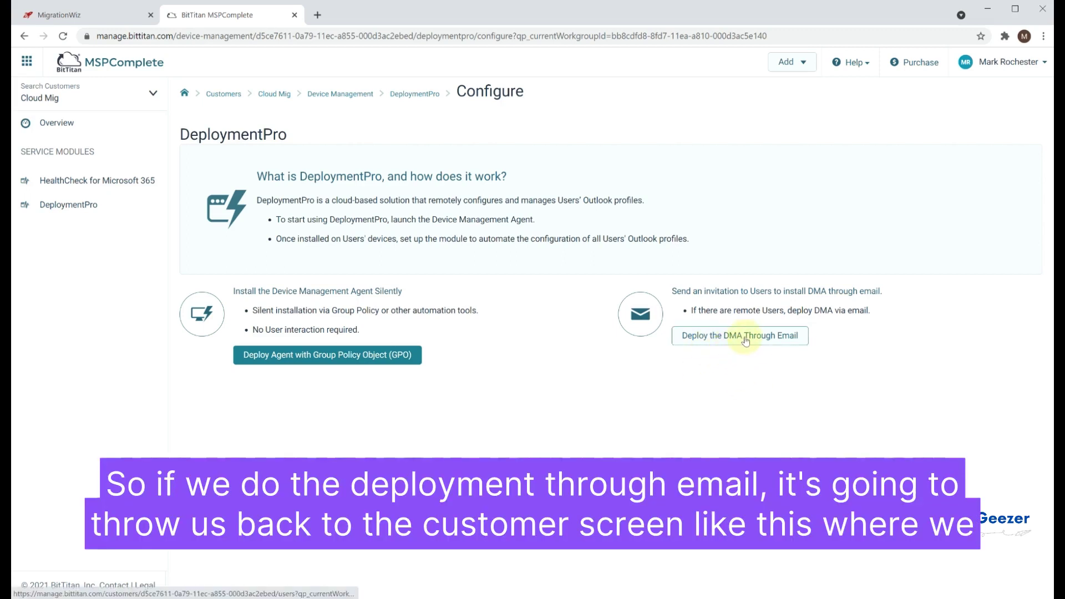
pyautogui.click(743, 335)
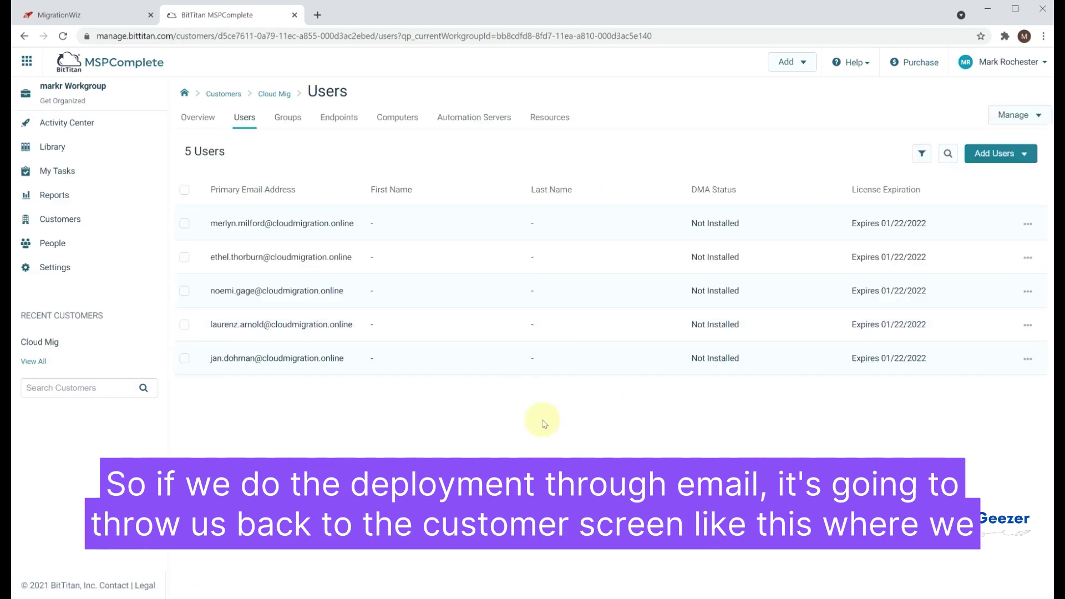
pyautogui.click(188, 364)
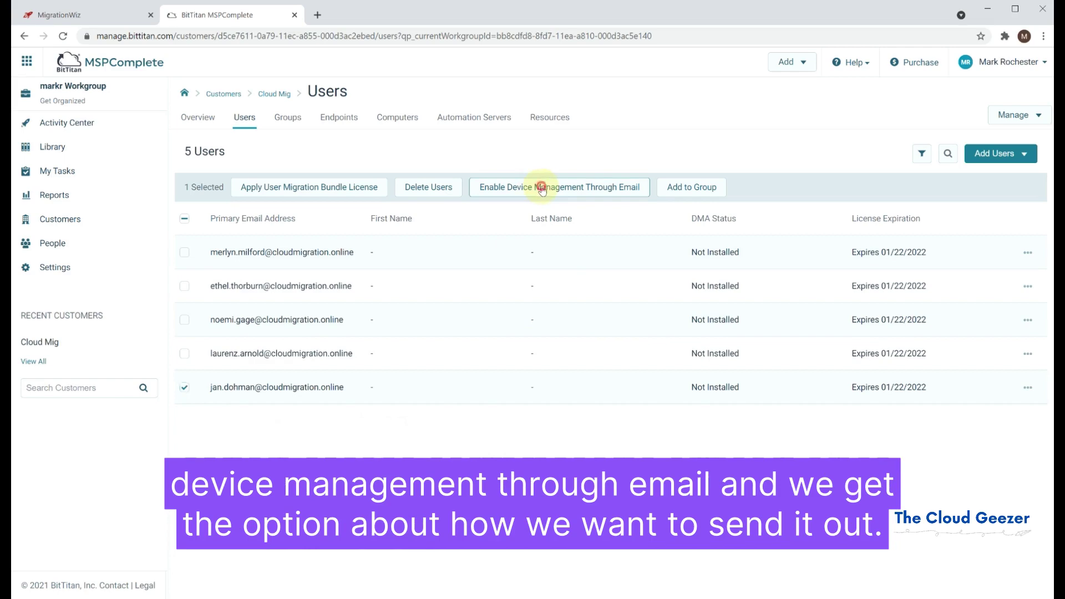
# Start the Enable Device Management Through Email form and enter the reply-to e-mail address
pyautogui.click(535, 189)
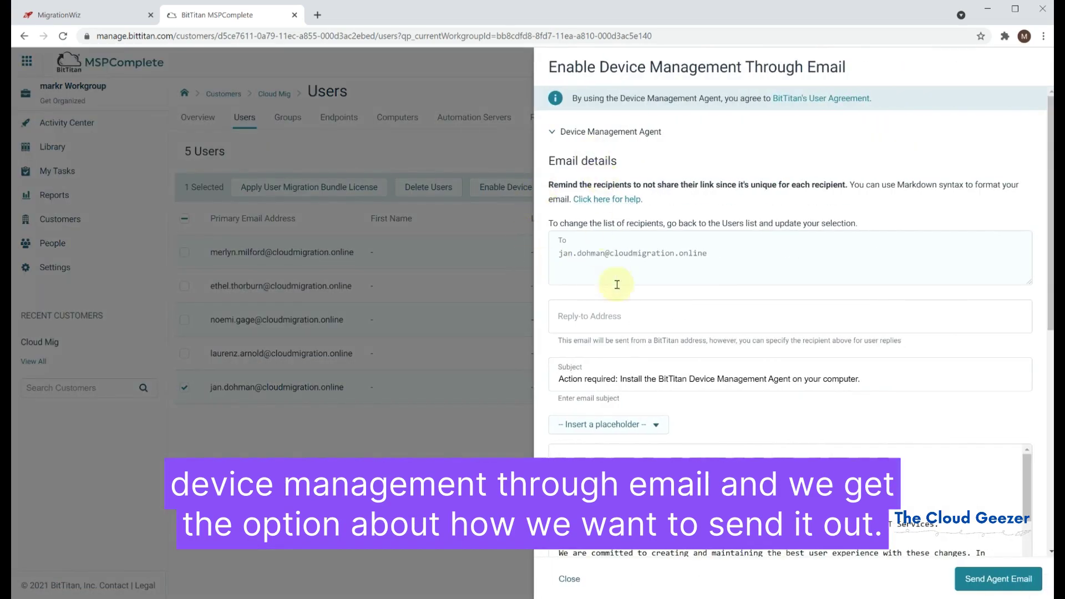
pyautogui.click(651, 320)
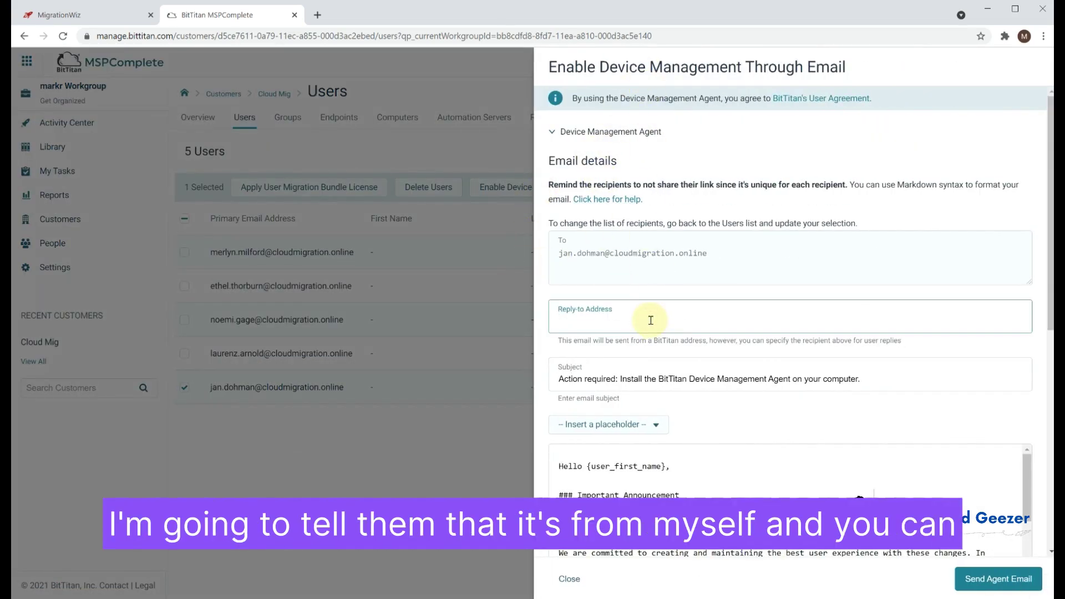
# Send the agent email, then open it in the Outlook inbox and follow its install link
pyautogui.scroll(-1, 659, 423)
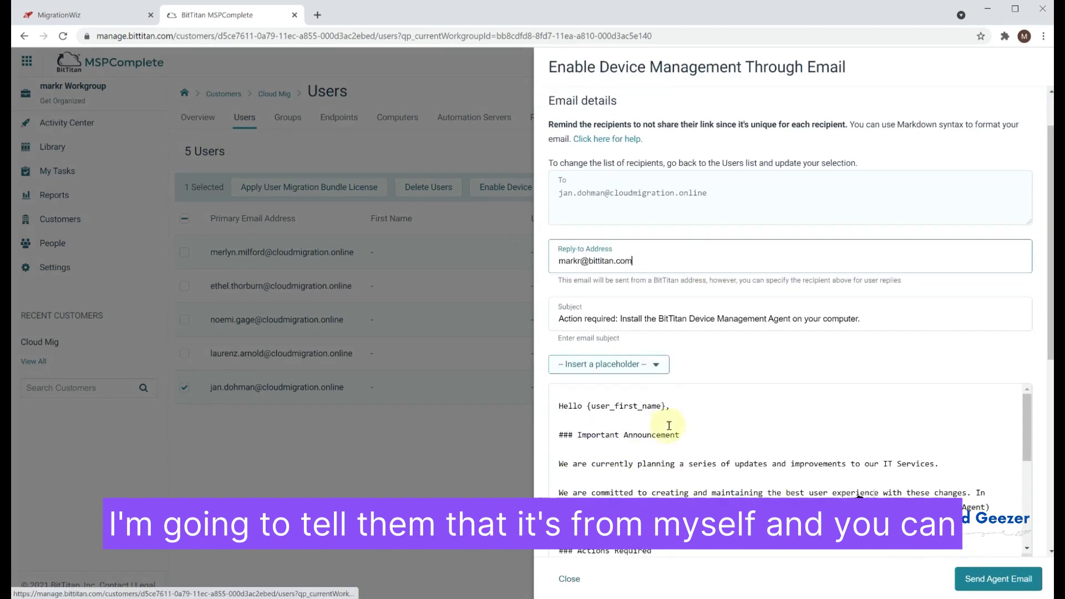
pyautogui.scroll(-2, 675, 451)
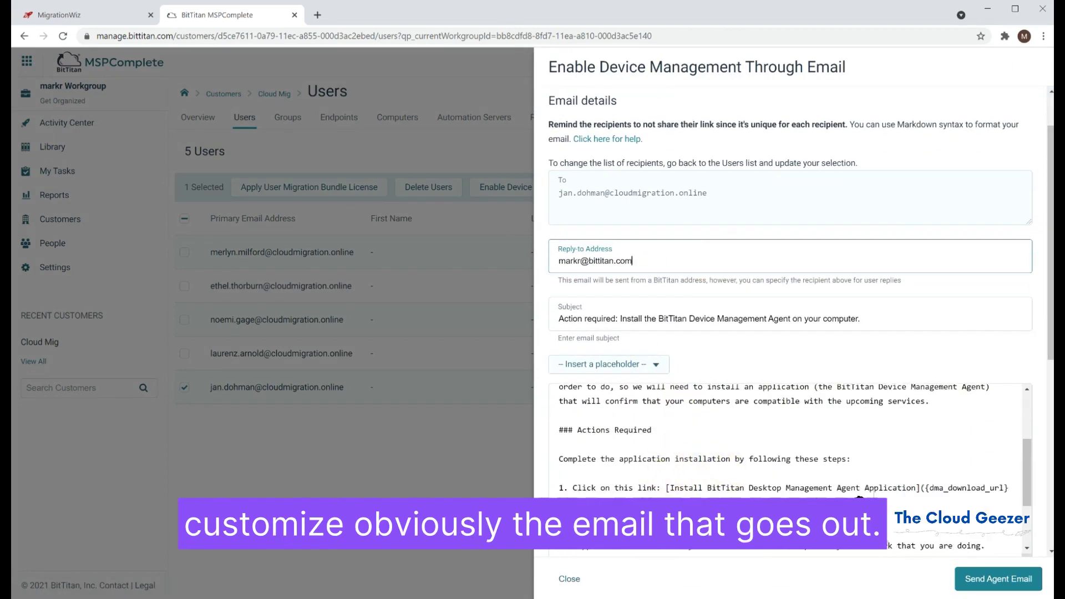
pyautogui.moveTo(1029, 481); pyautogui.dragTo(1028, 519)
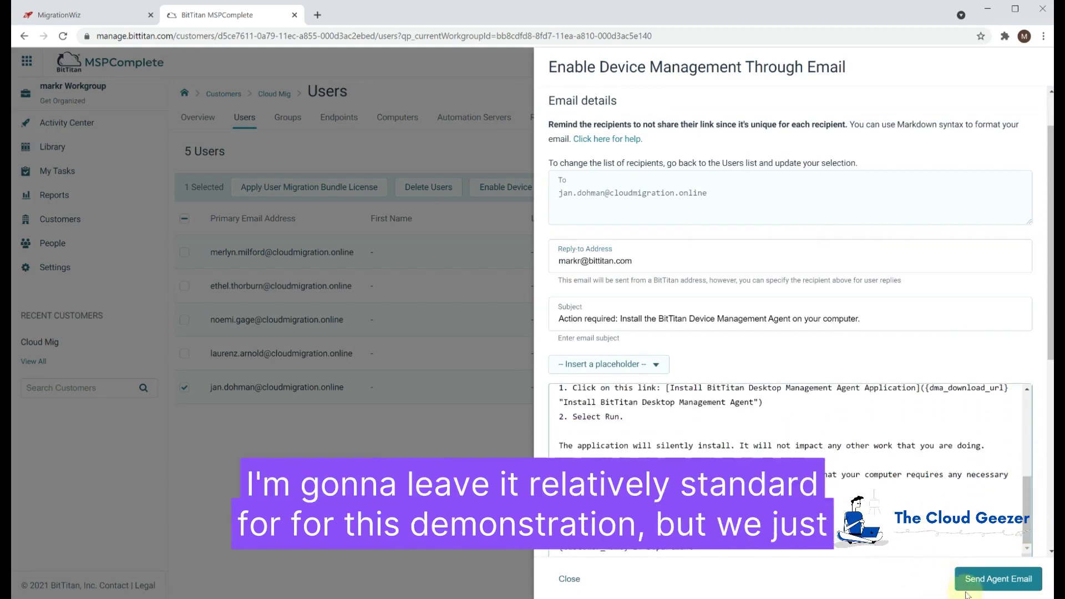
pyautogui.click(1008, 582)
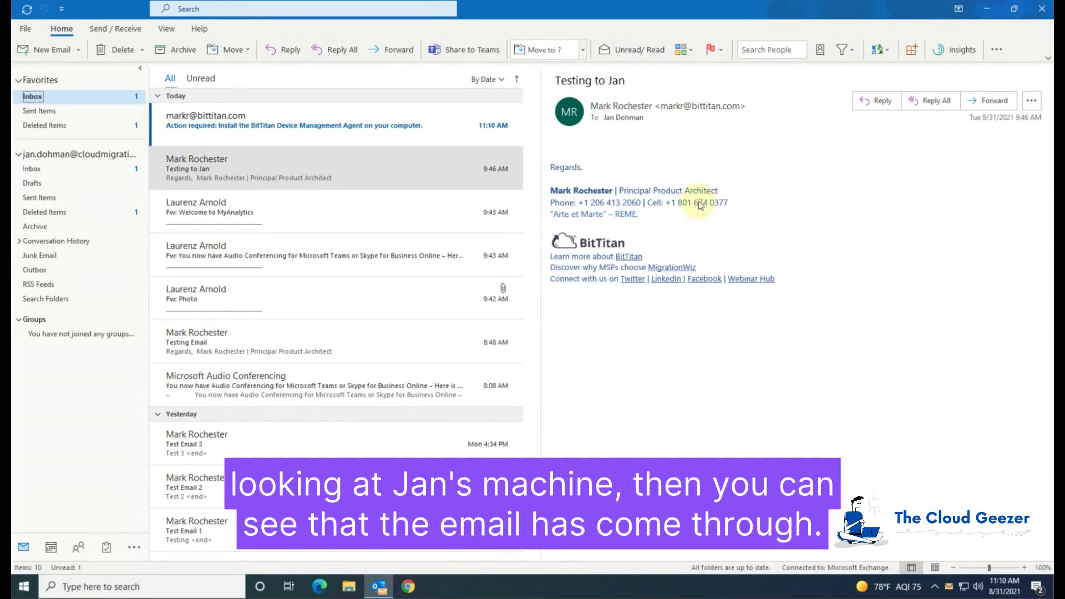
pyautogui.click(254, 126)
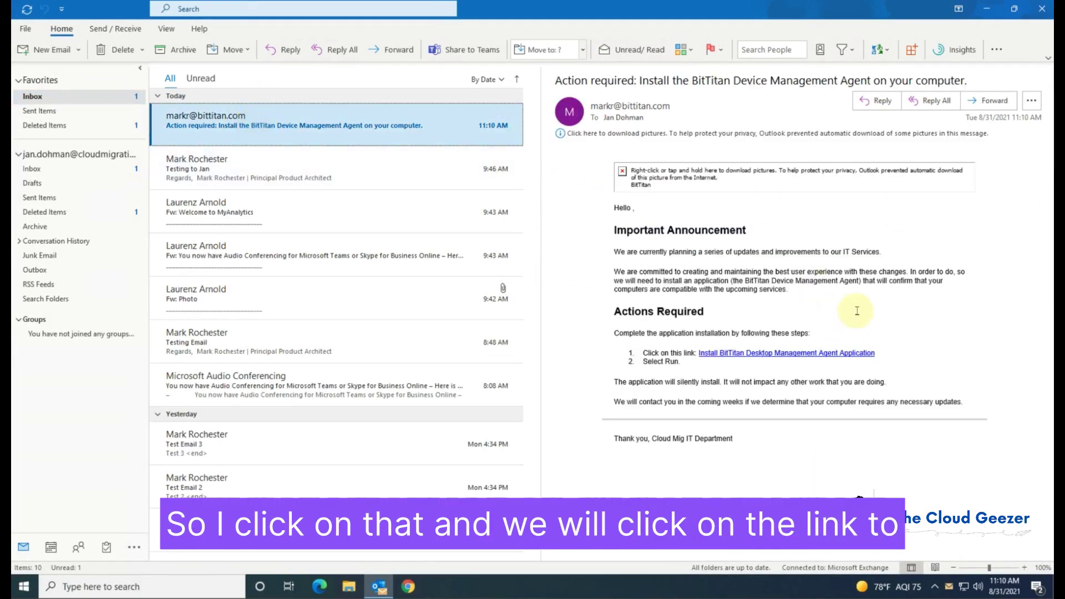
pyautogui.click(741, 354)
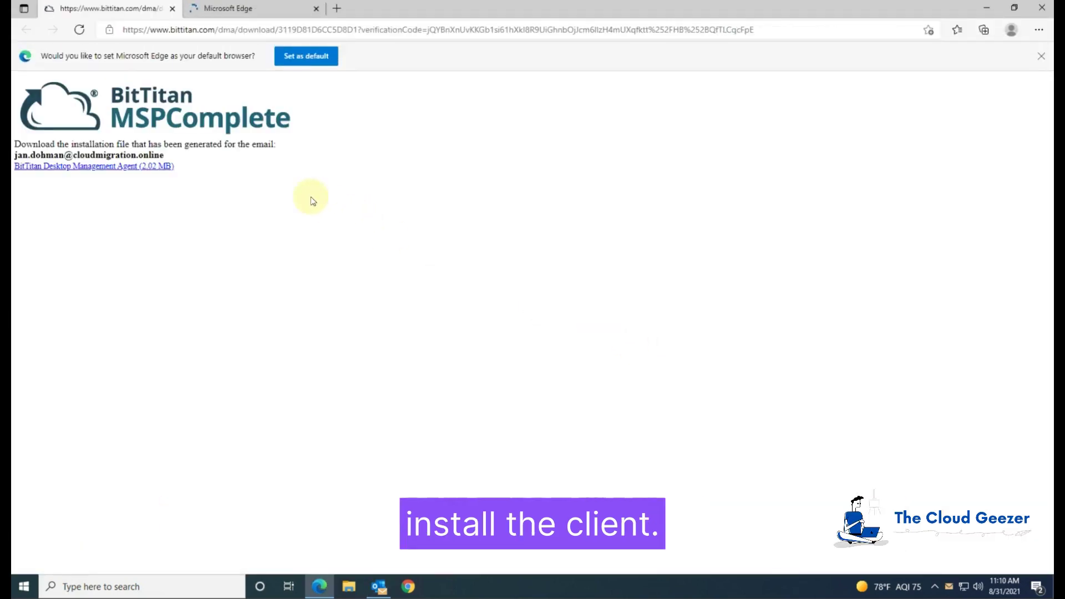
# Download and run the BitTitan Device Management Agent installer, then minimize Edge
pyautogui.click(112, 169)
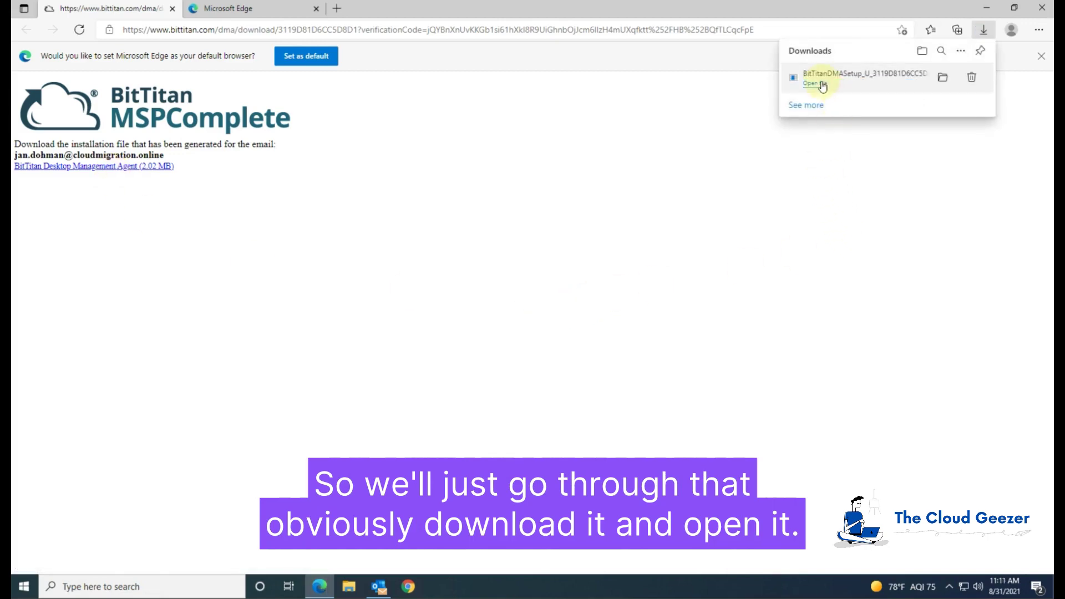
pyautogui.click(823, 86)
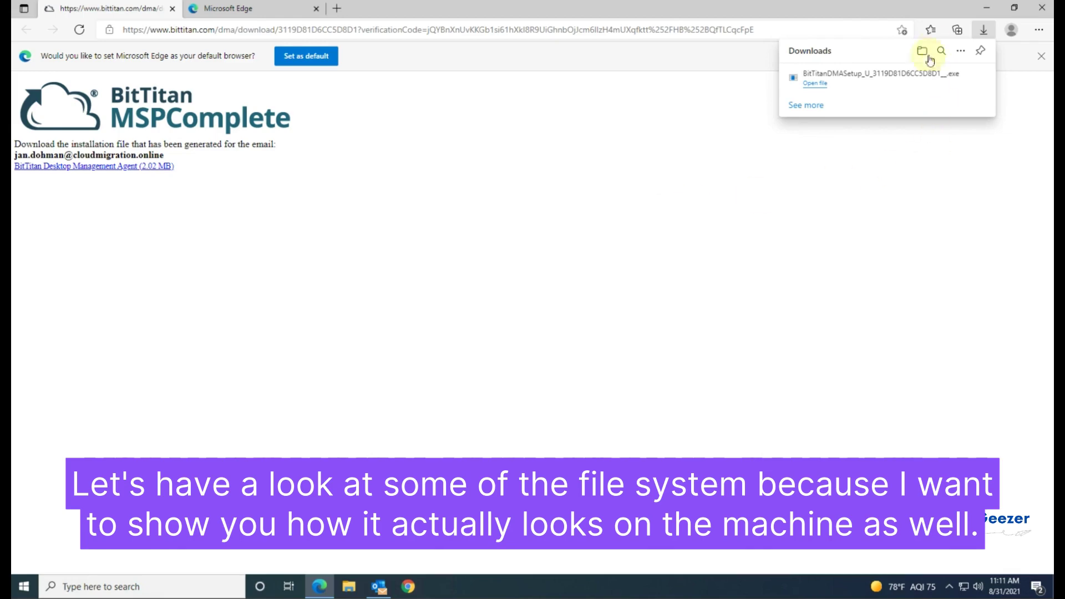
pyautogui.click(990, 12)
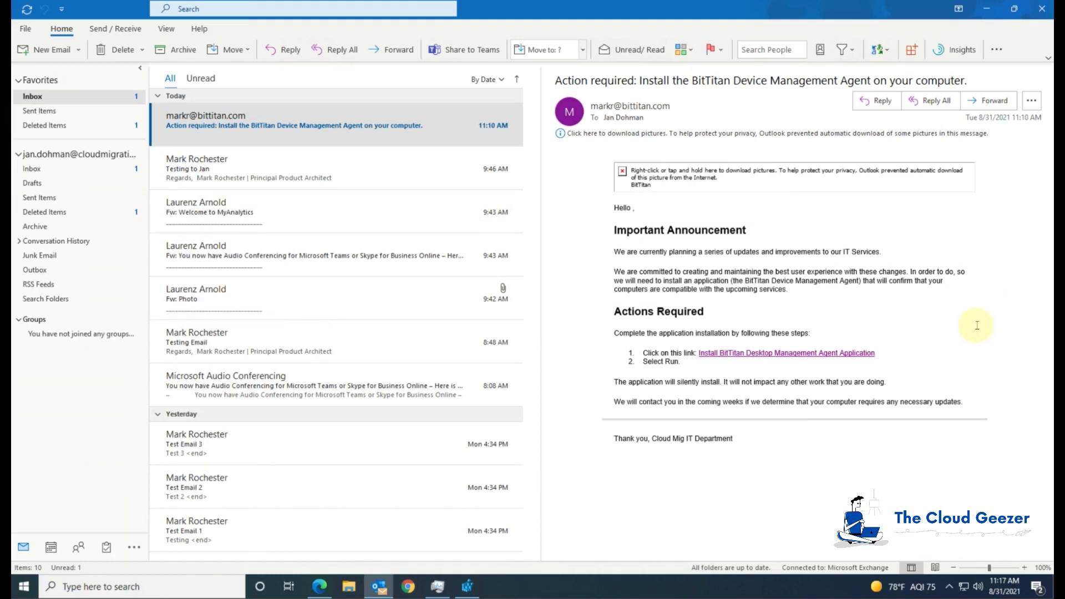
# In File Explorer, go to the user profile's AppData folder on Local Disk (C:)
pyautogui.click(349, 590)
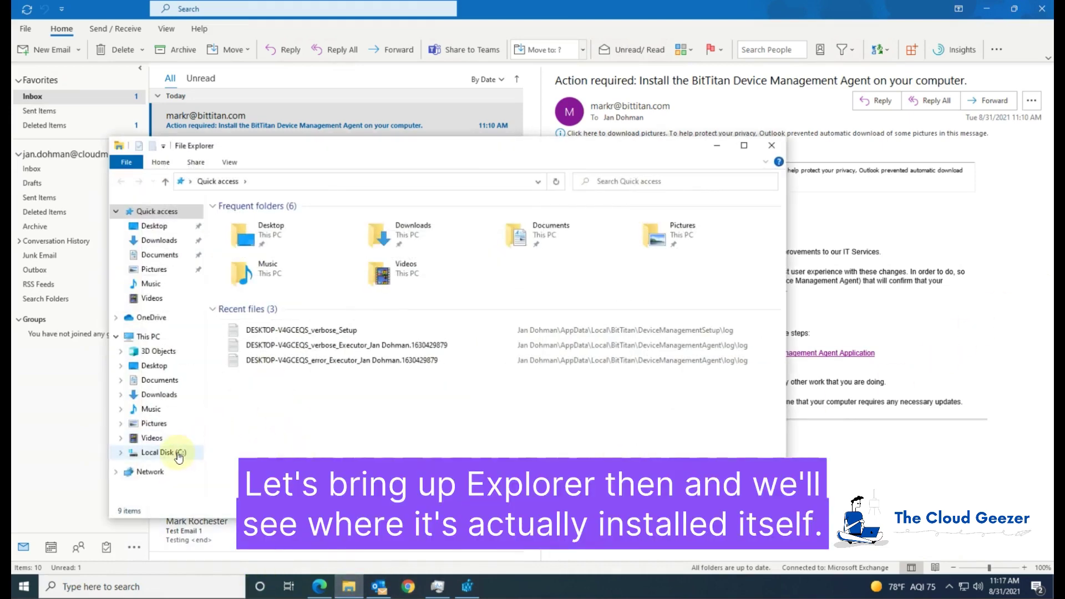
pyautogui.click(179, 453)
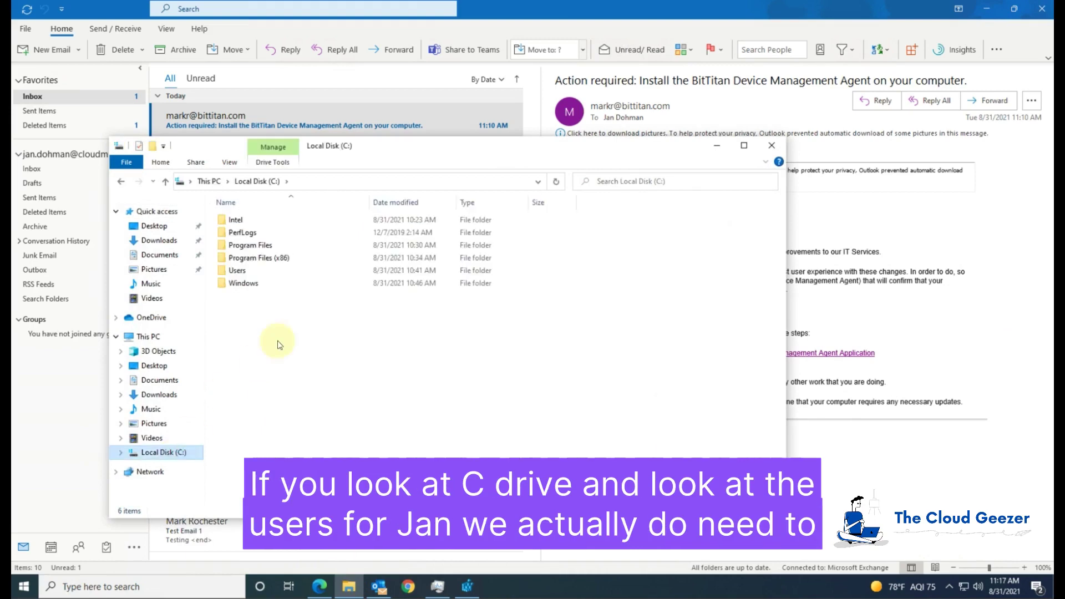
pyautogui.doubleClick(271, 274)
pyautogui.doubleClick(273, 221)
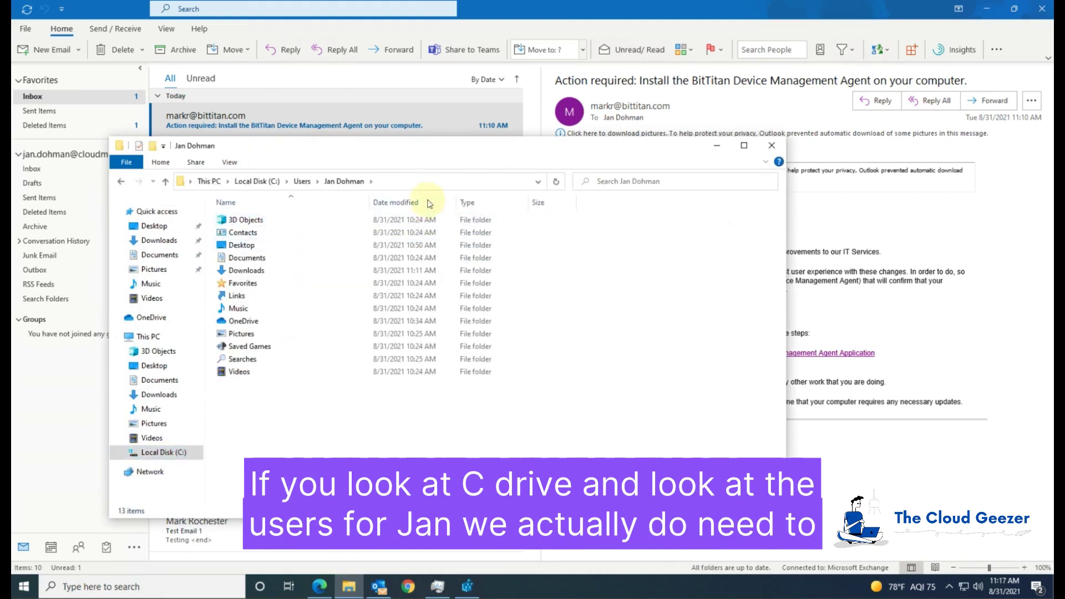
pyautogui.click(433, 181)
pyautogui.write('\\appdata')
pyautogui.press('Return')
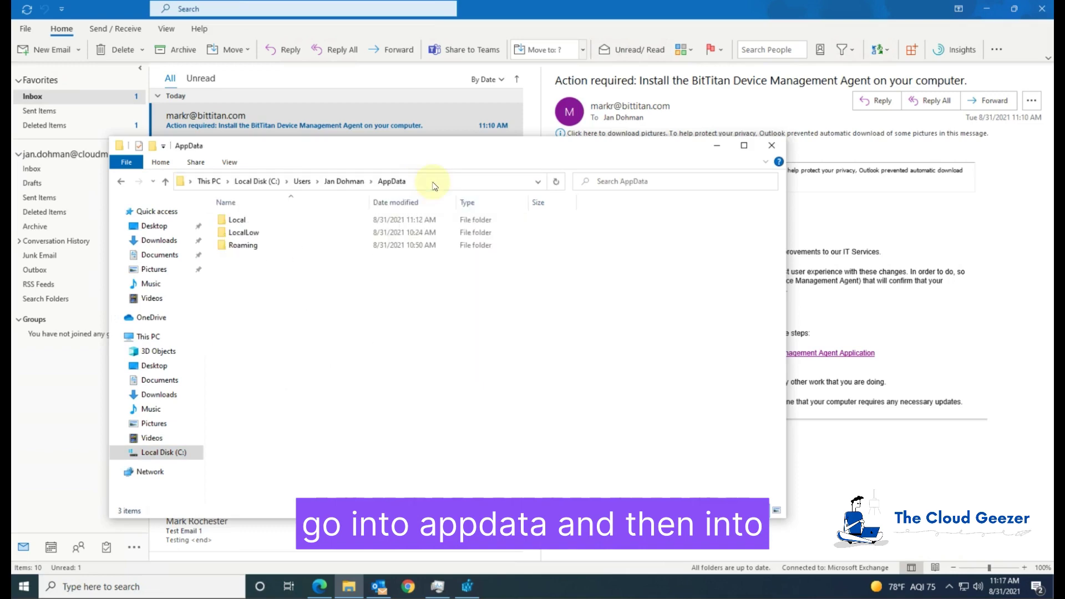
# Open Local\BitTitan\DeviceManagementAgent and its nested log folders to view the agent's log files
pyautogui.doubleClick(279, 222)
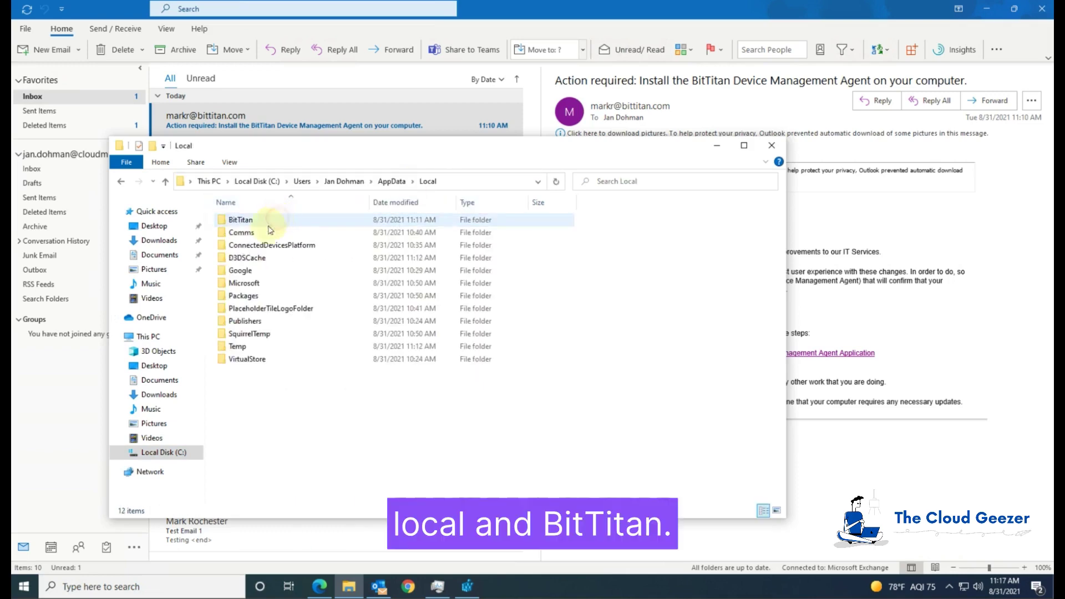
pyautogui.doubleClick(240, 220)
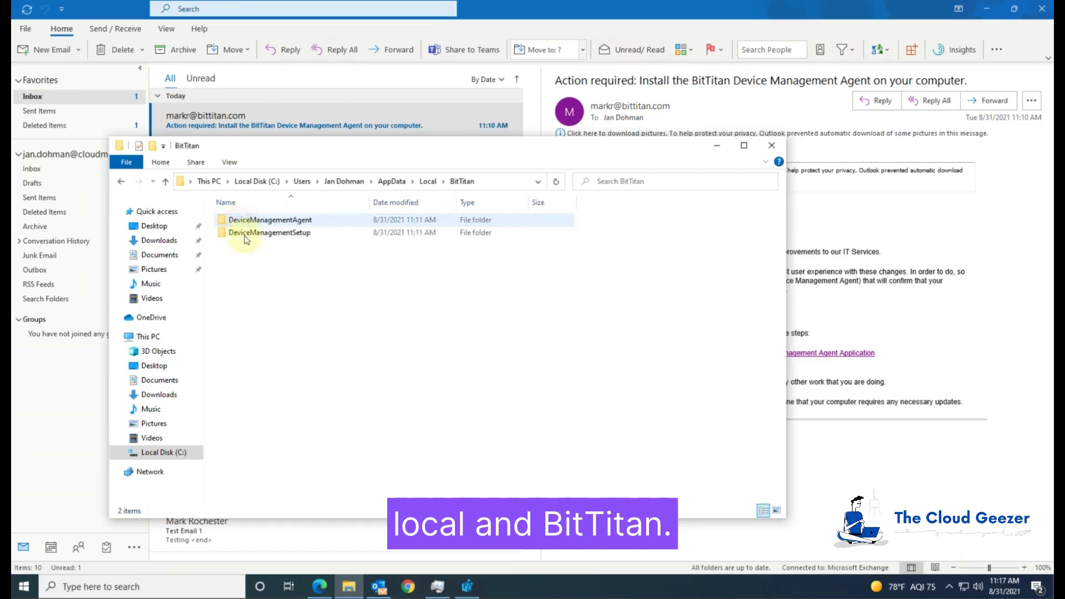
pyautogui.doubleClick(287, 221)
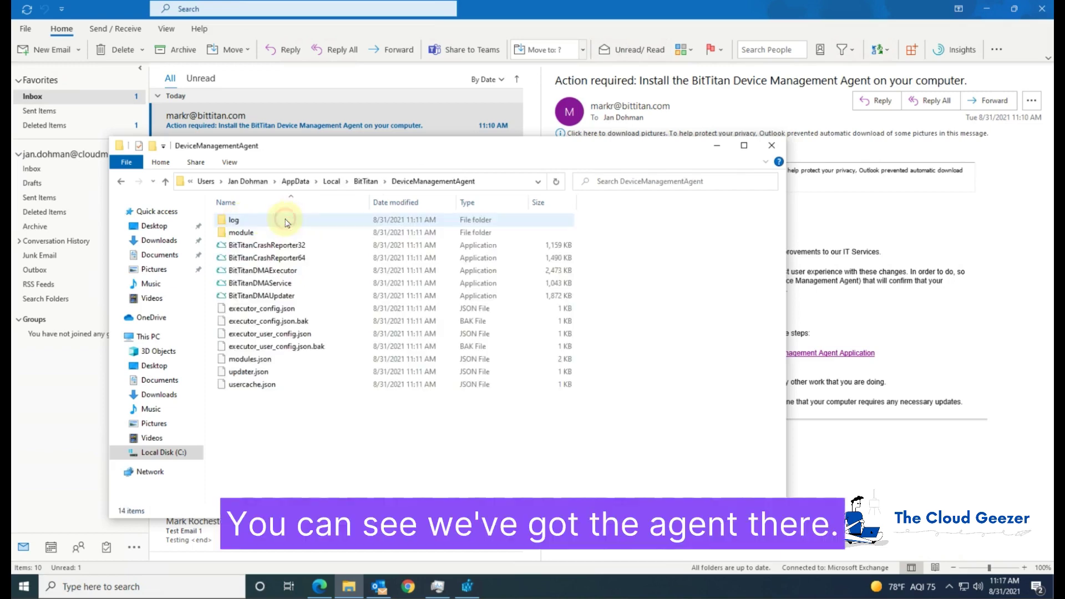
pyautogui.doubleClick(246, 221)
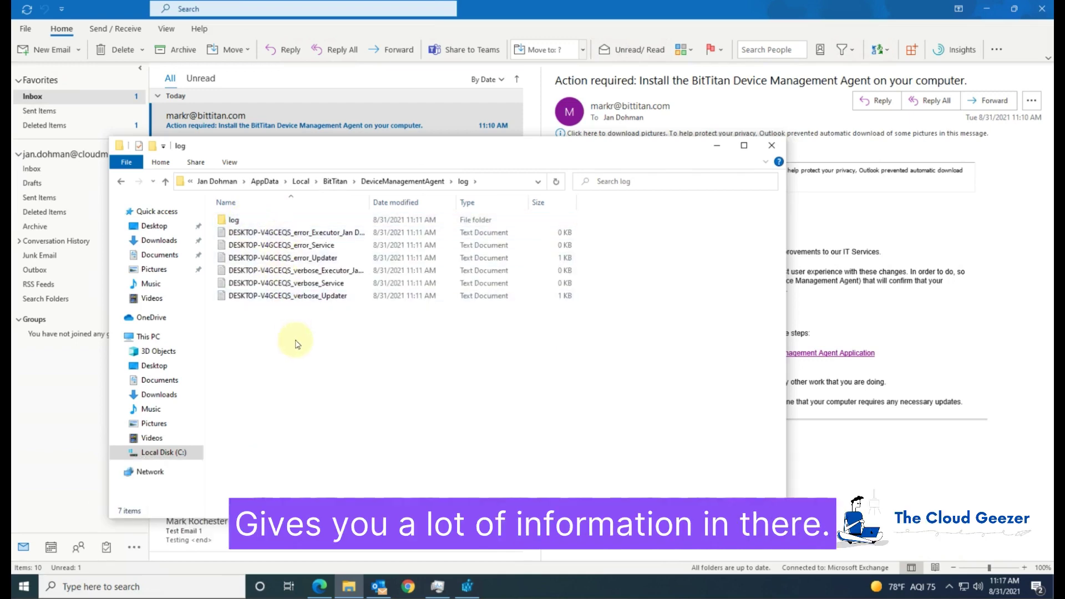
pyautogui.doubleClick(256, 221)
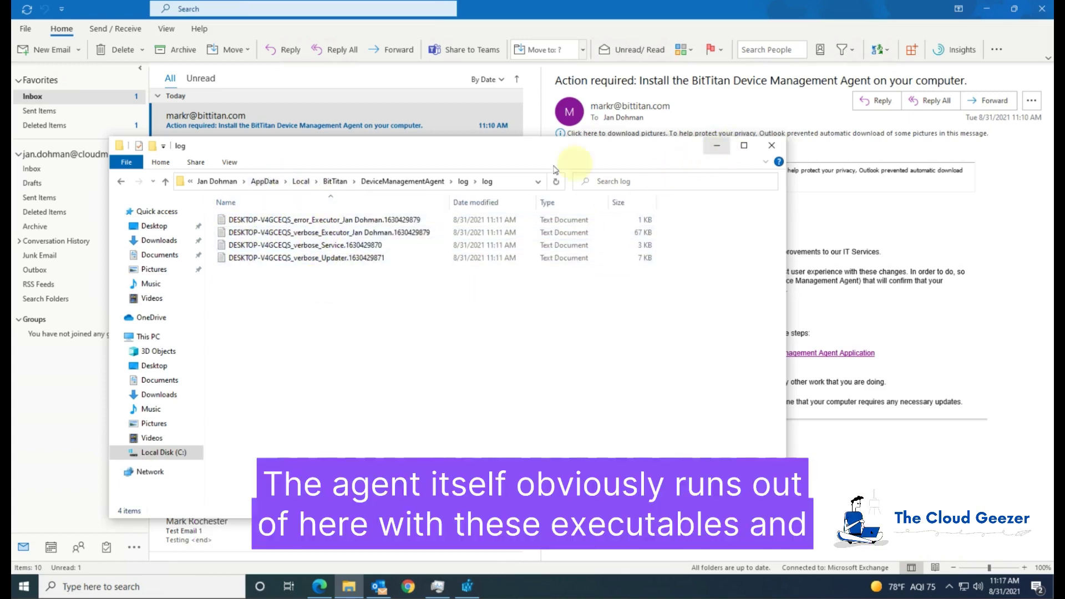
# Return to the DeviceManagementAgent program folder, then minimize File Explorer
pyautogui.click(337, 181)
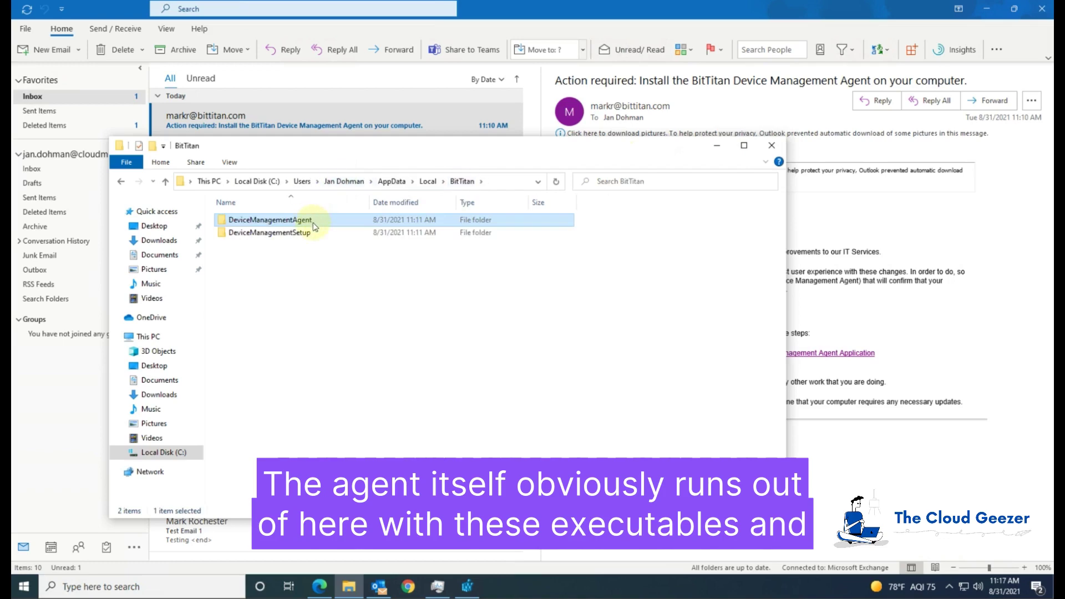
pyautogui.doubleClick(313, 222)
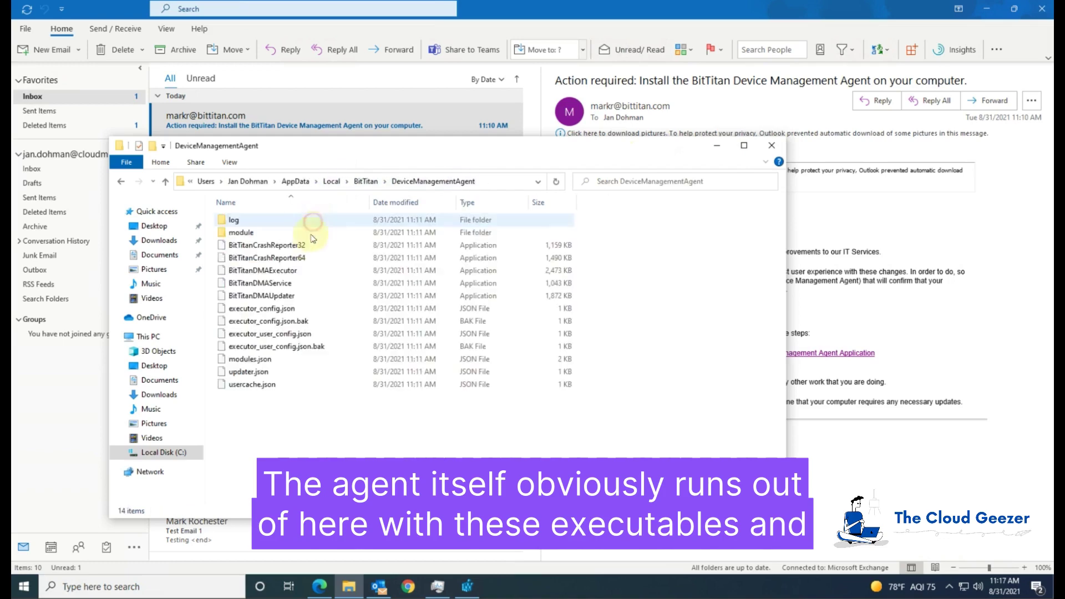
pyautogui.click(717, 146)
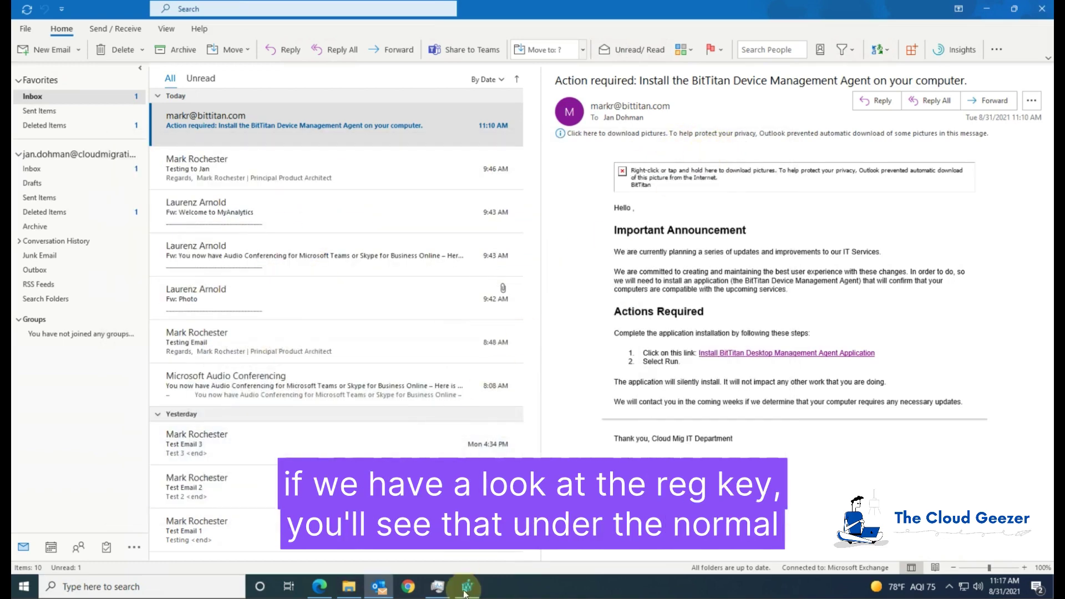
pyautogui.click(466, 588)
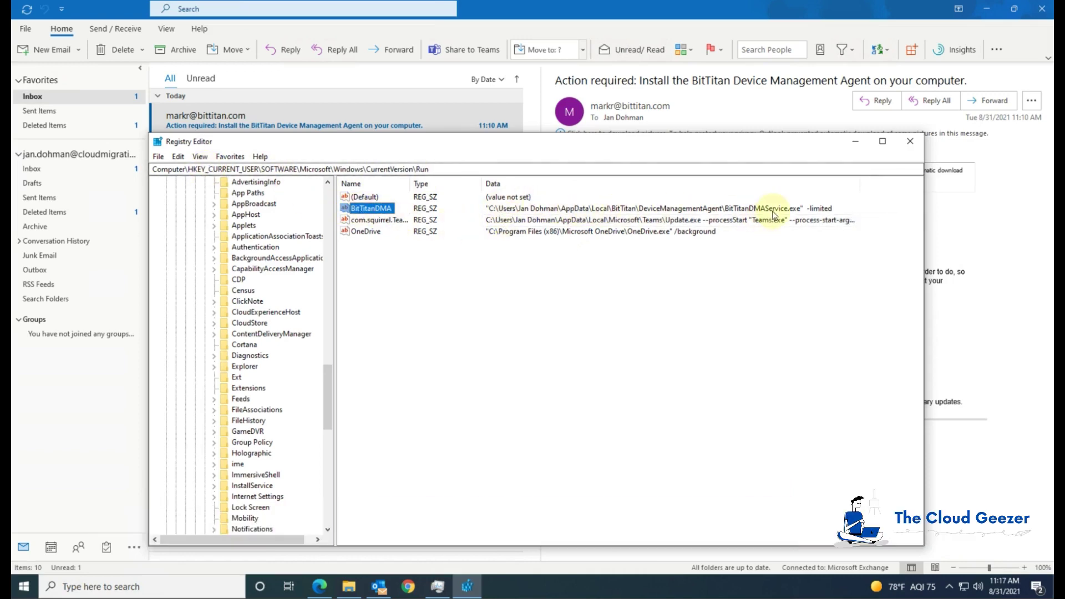
pyautogui.click(854, 144)
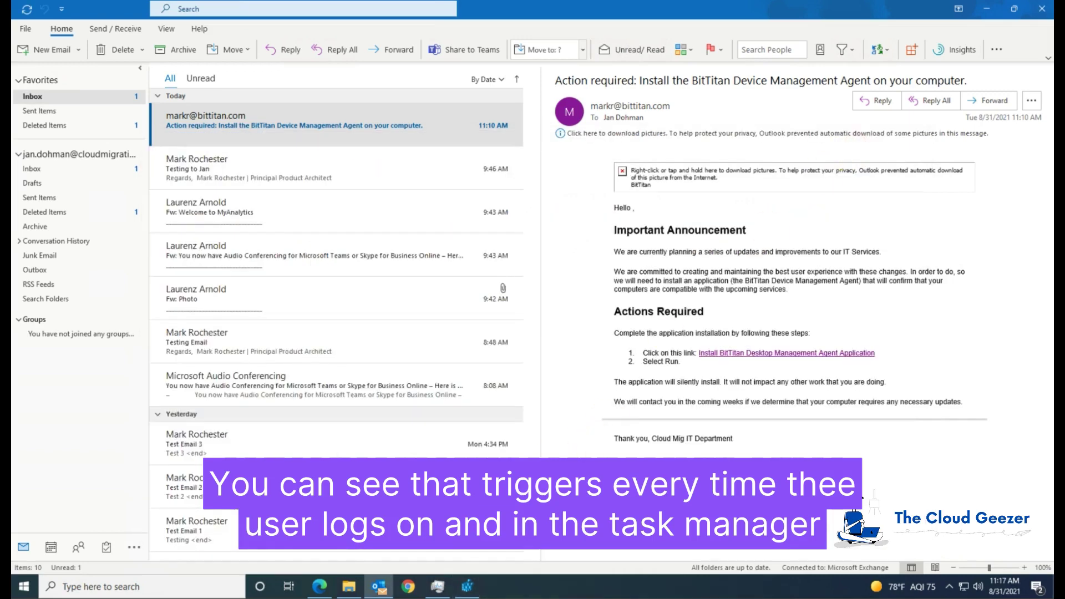
pyautogui.click(437, 586)
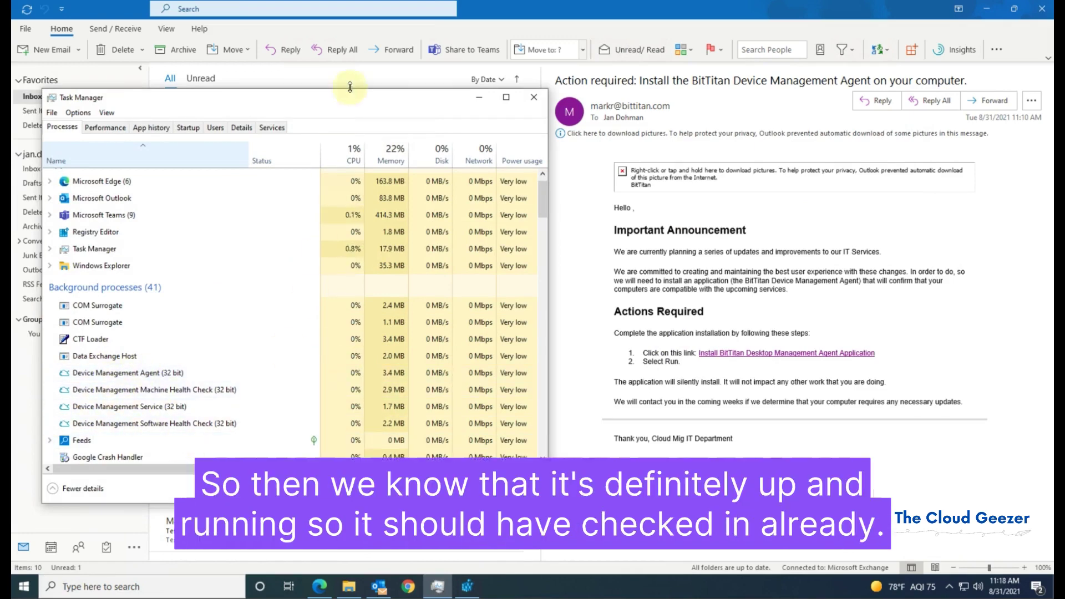
# Minimize Task Manager after confirming the Device Management Agent processes are running
pyautogui.click(478, 97)
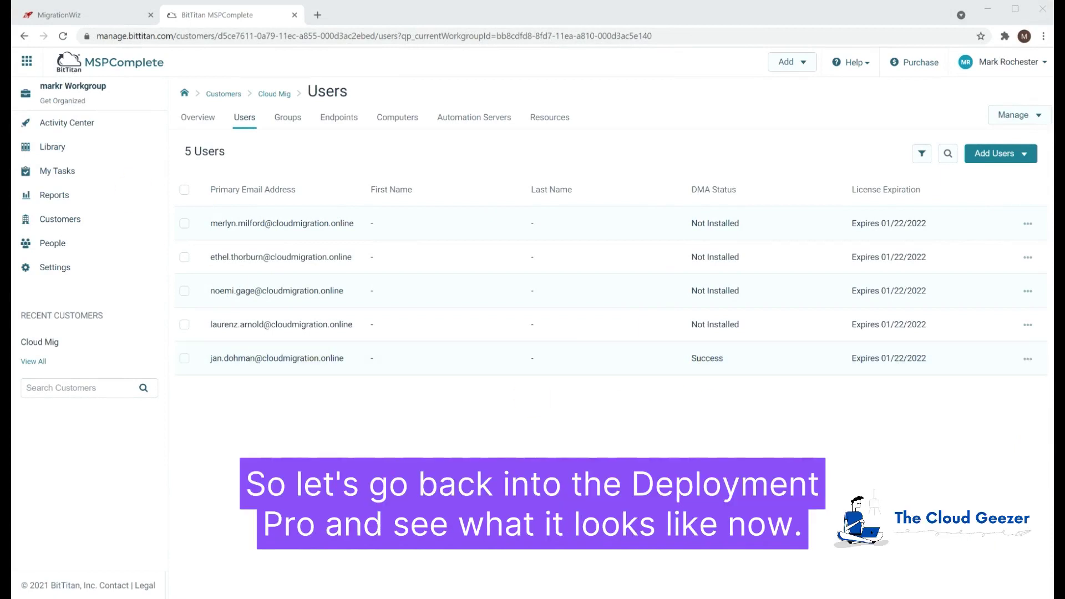
# Switch to DeploymentPro from the app grid to see Cloud Mig listed as Enabled
pyautogui.click(27, 61)
pyautogui.click(61, 91)
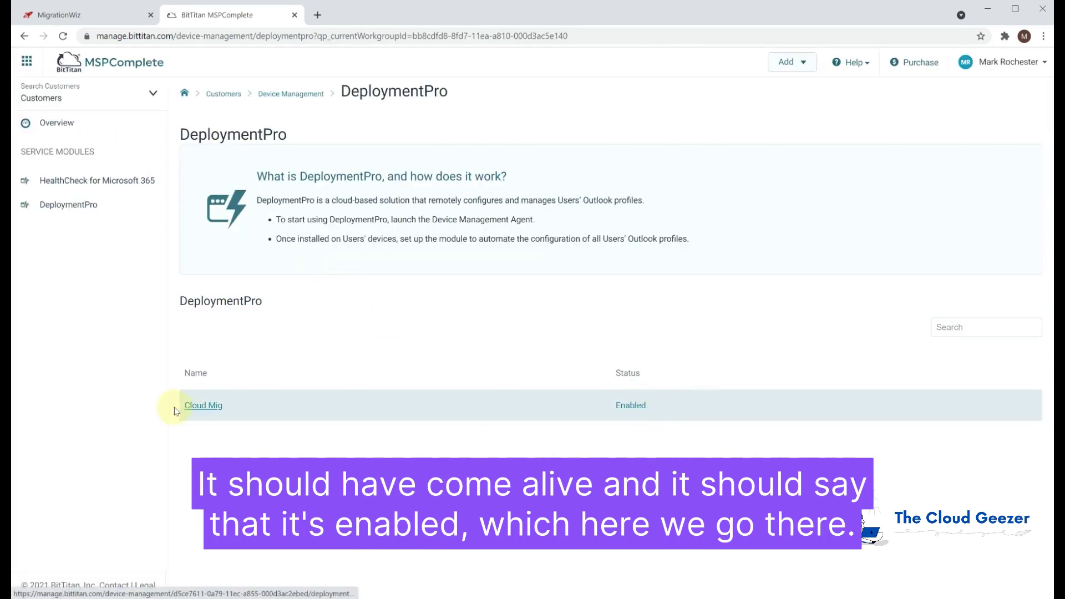
# Open Cloud Mig's configuration, enter domain migrationfrog.com, and select endpoint MigFrog - M365
pyautogui.click(203, 406)
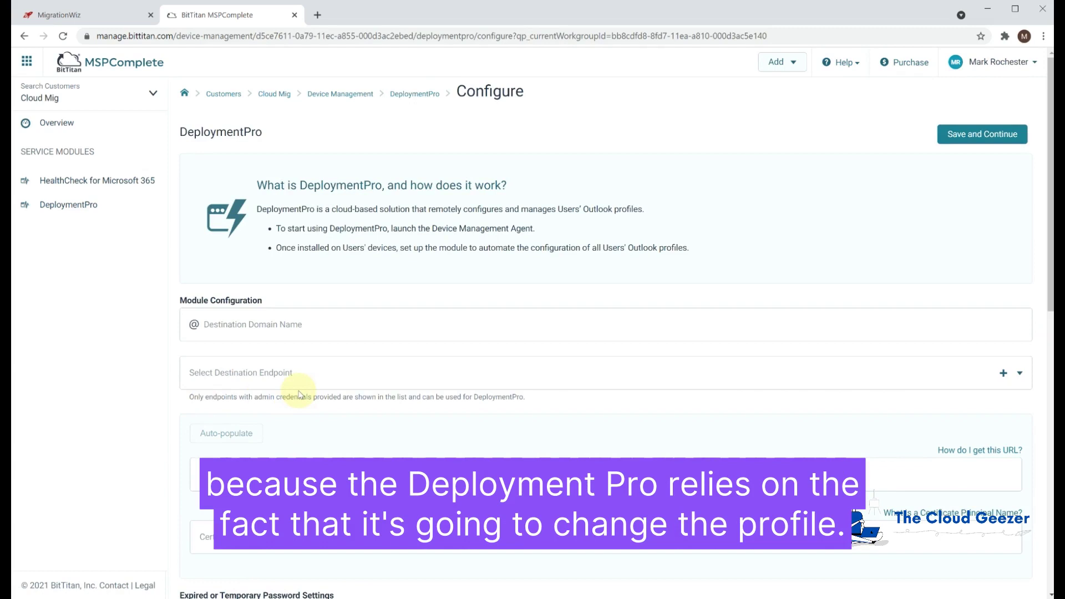
pyautogui.click(323, 325)
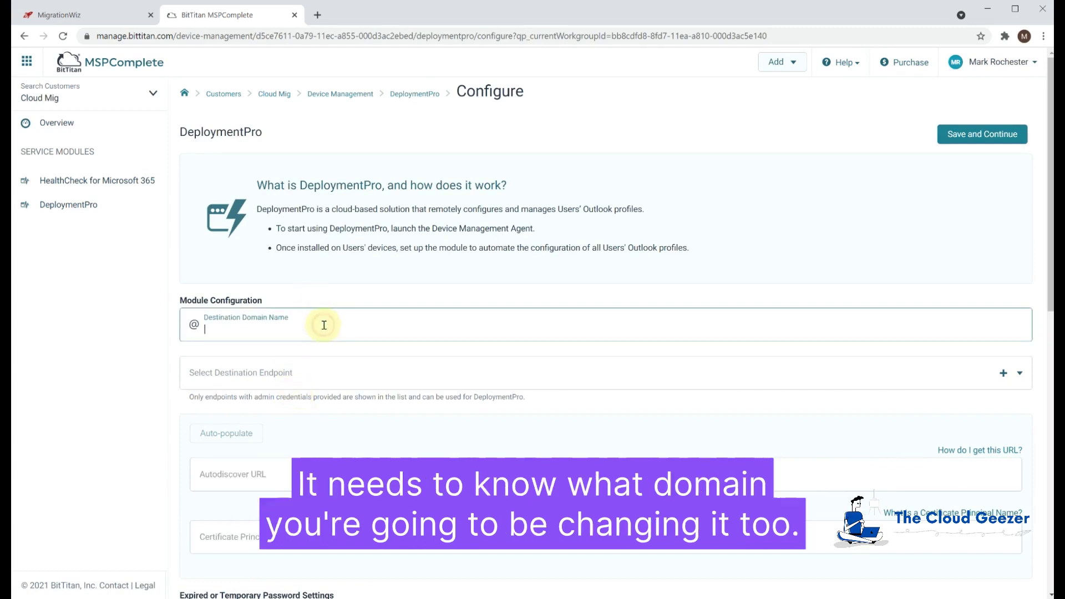
pyautogui.write('migrationfr')
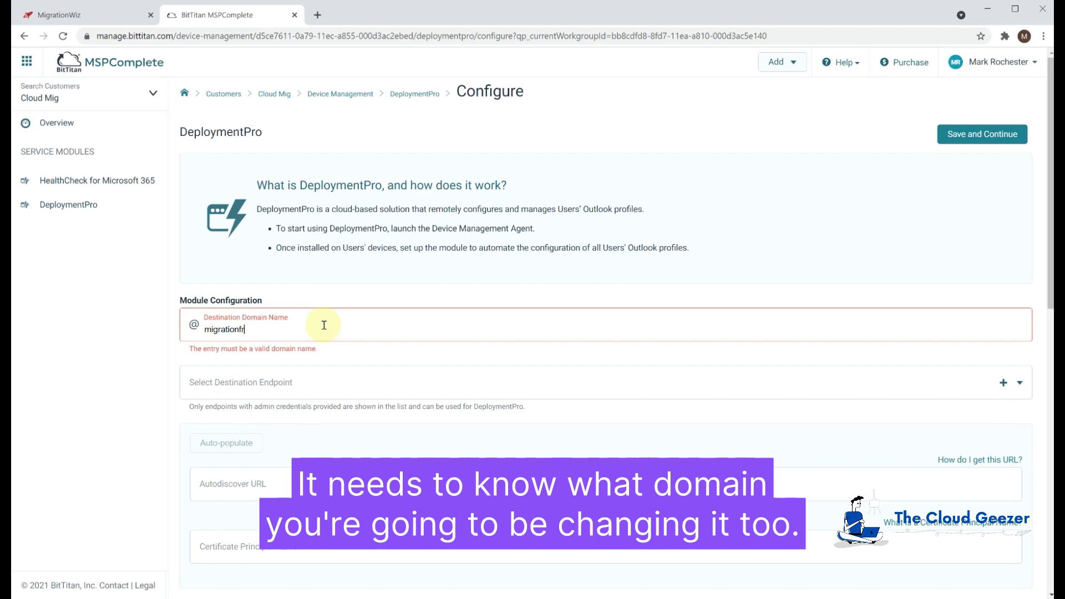
pyautogui.write('og.com')
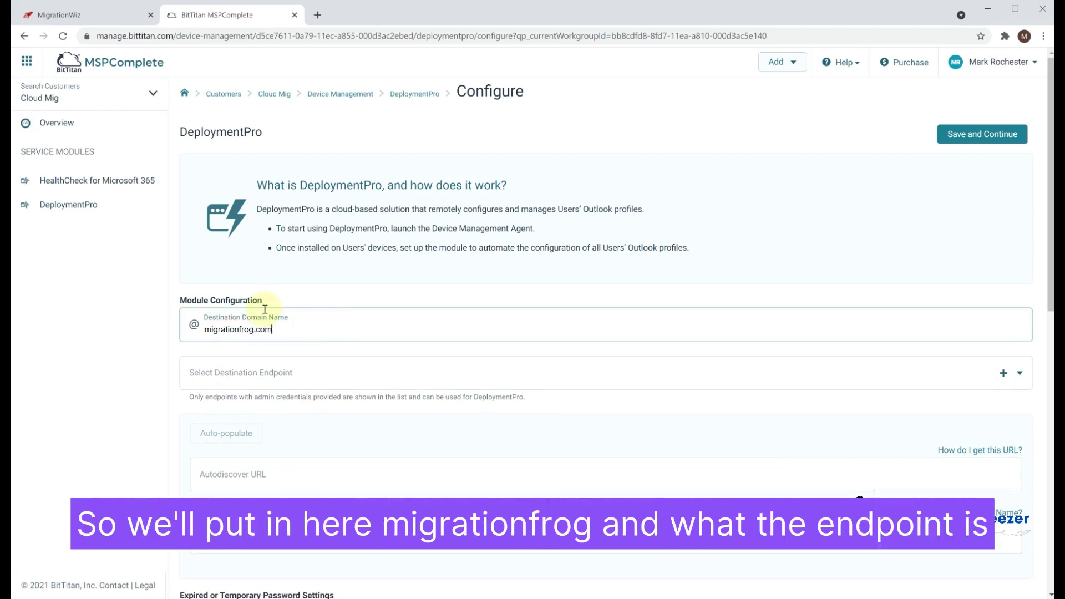
pyautogui.click(265, 380)
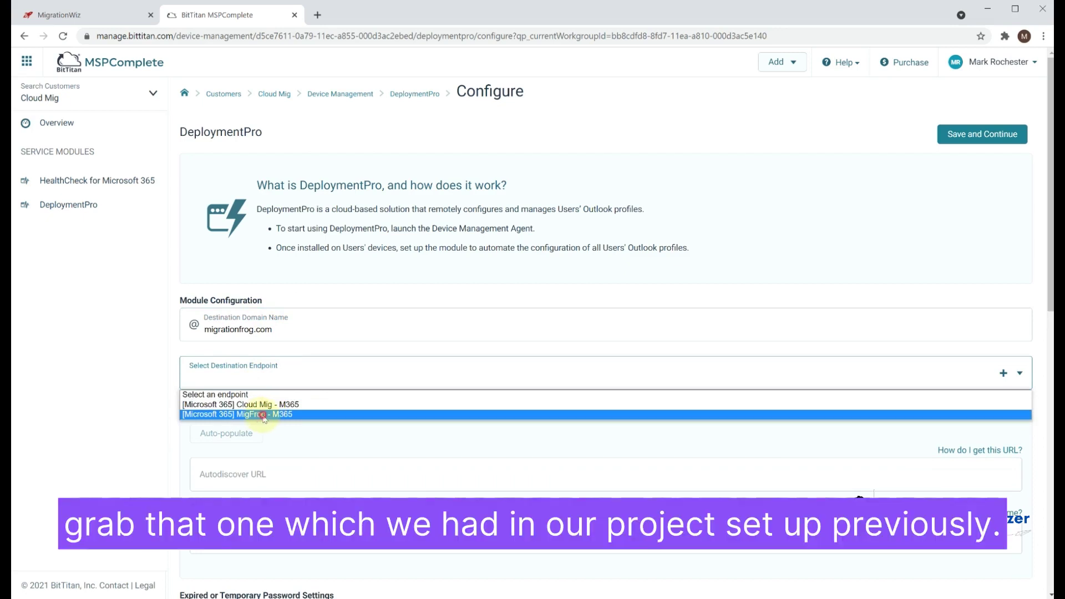
pyautogui.click(264, 414)
pyautogui.scroll(-3, 382, 460)
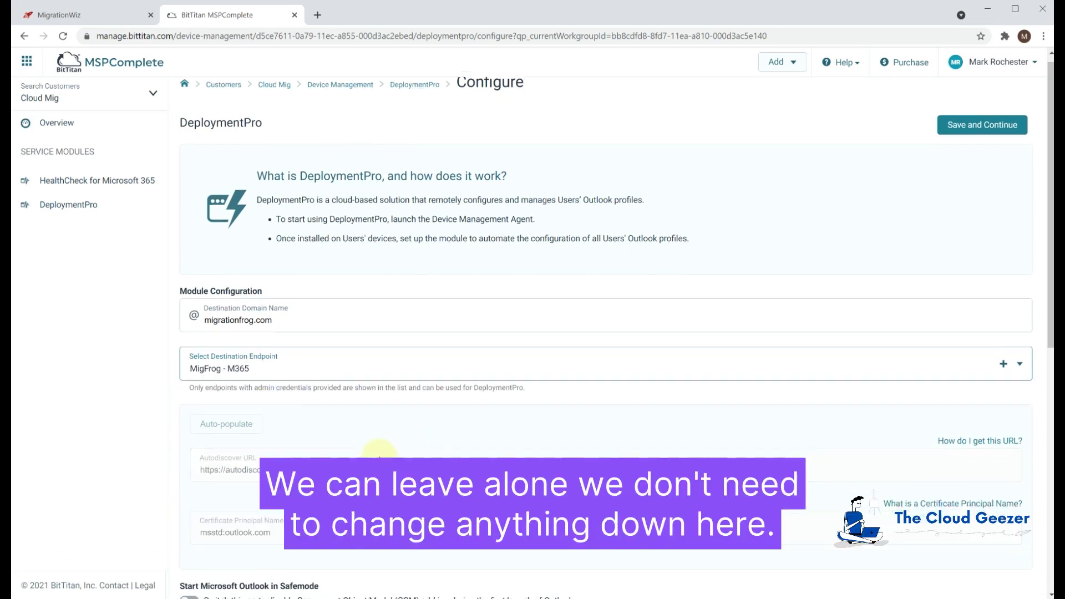
pyautogui.scroll(-2, 372, 453)
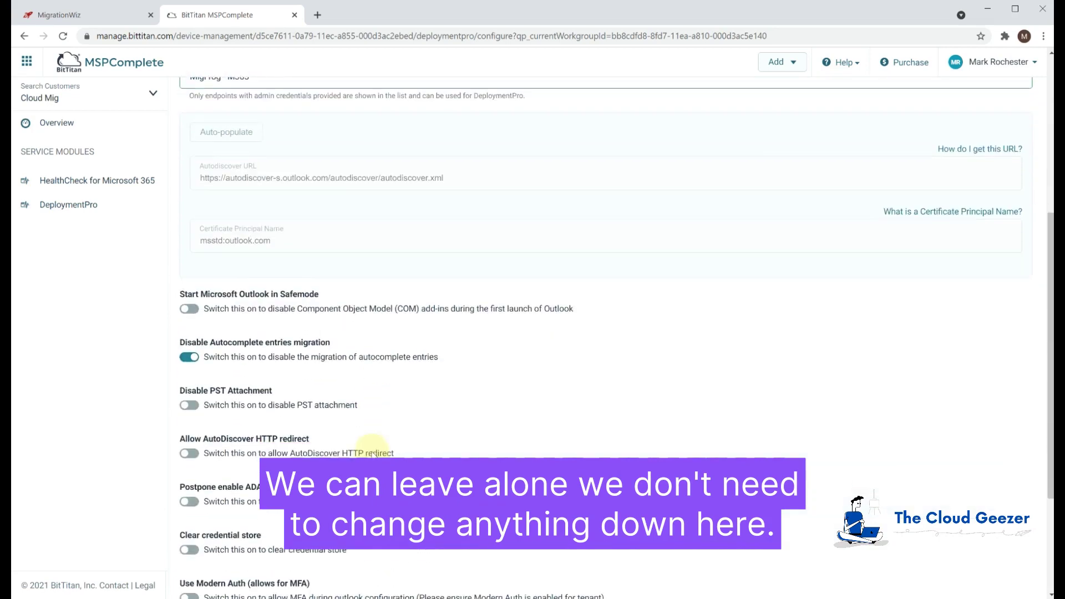
pyautogui.scroll(-2, 372, 453)
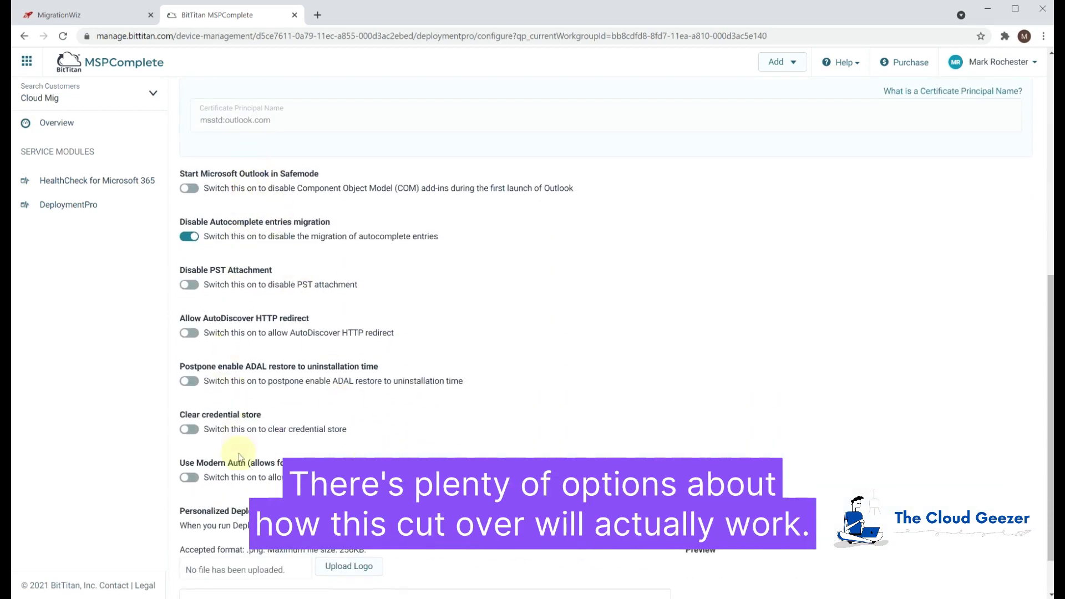
pyautogui.scroll(-1, 354, 446)
pyautogui.scroll(-1, 358, 450)
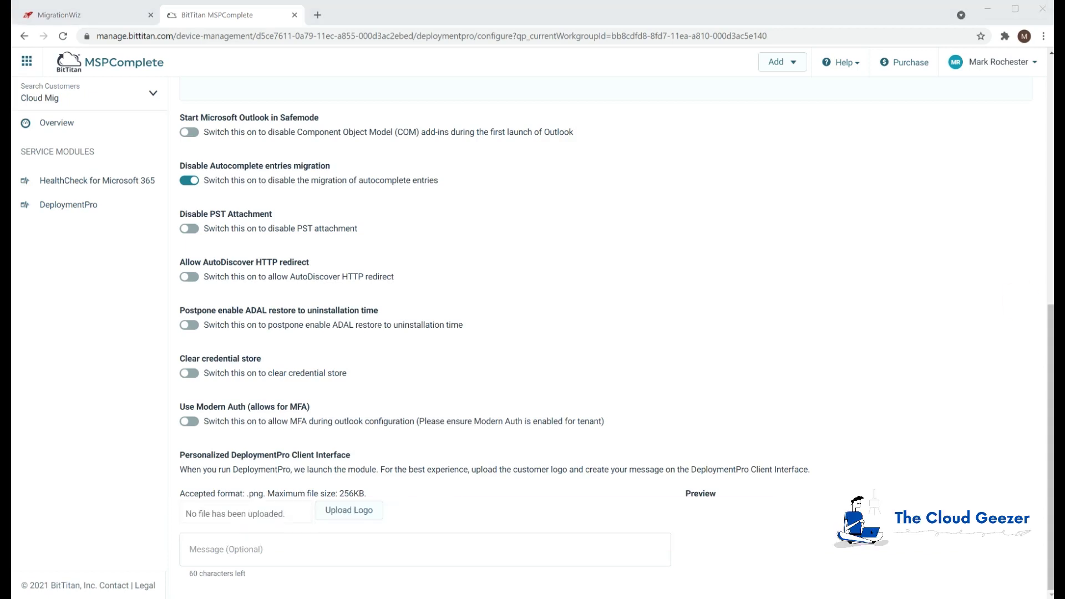
pyautogui.scroll(3, 662, 239)
pyautogui.scroll(5, 663, 238)
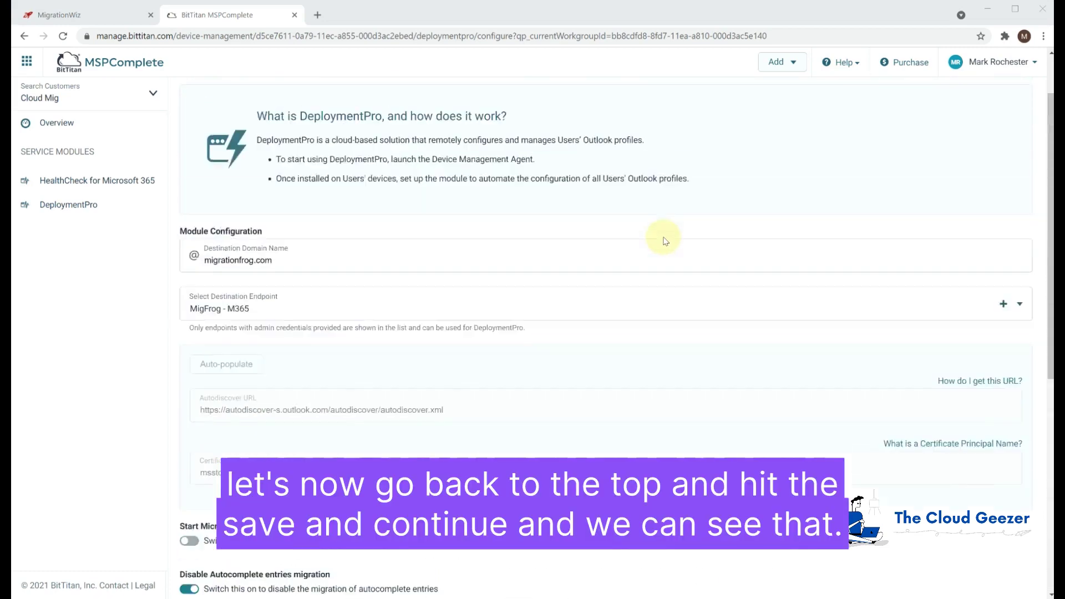
# Click Save and Continue on Cloud Mig's DeploymentPro Configure page
pyautogui.click(983, 135)
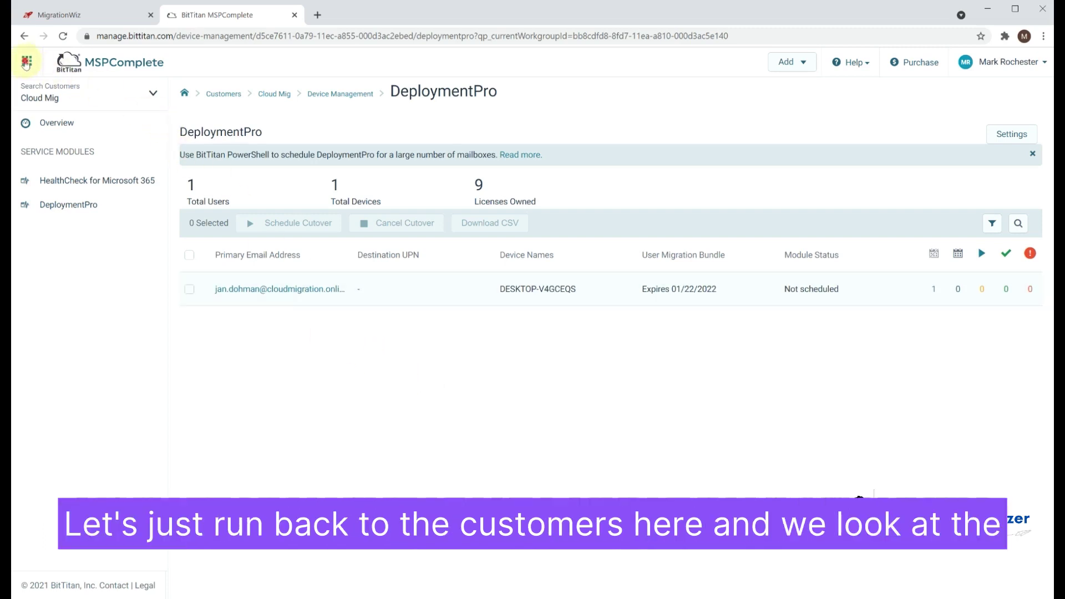
# Return to the Customers list and open the Cloud Mig customer's Users tile
pyautogui.click(26, 63)
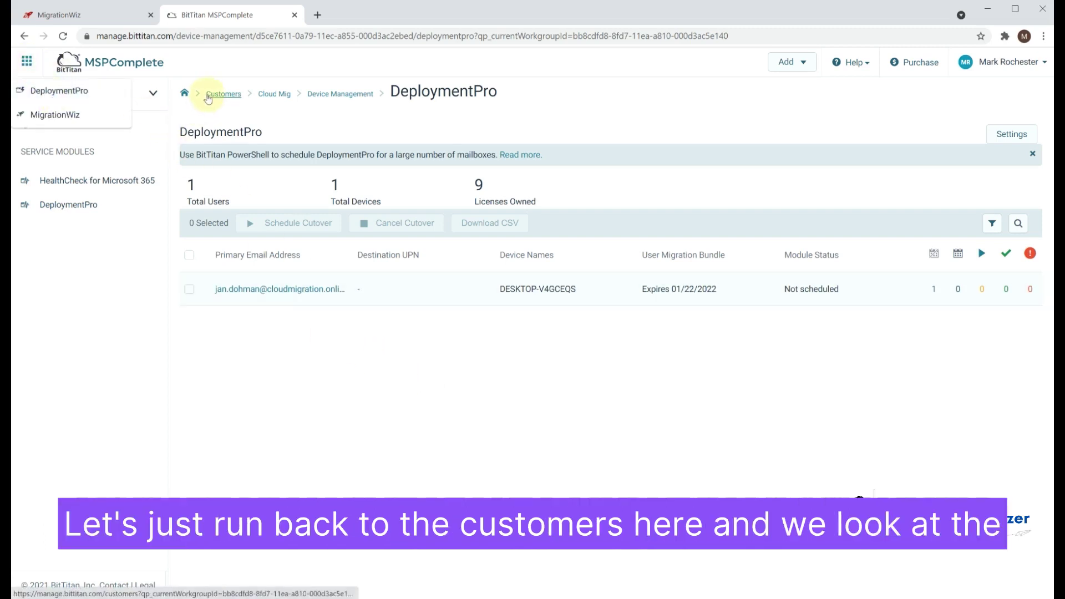
pyautogui.click(208, 98)
pyautogui.click(211, 215)
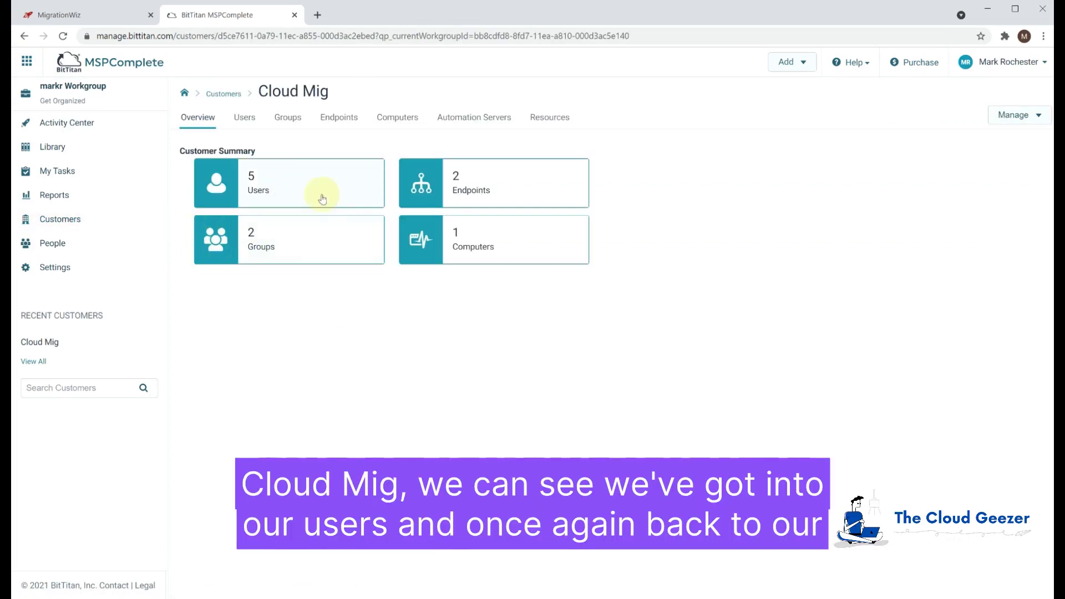
pyautogui.click(302, 180)
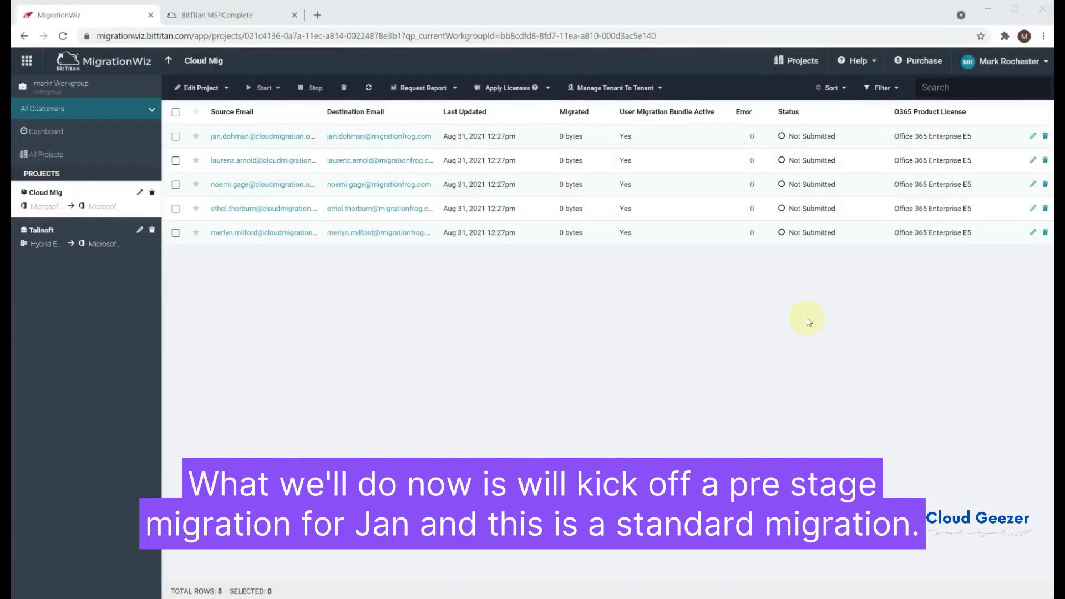
# Pre-stage migrate the first mailbox, limited to items older than 30 Days Ago
pyautogui.click(176, 137)
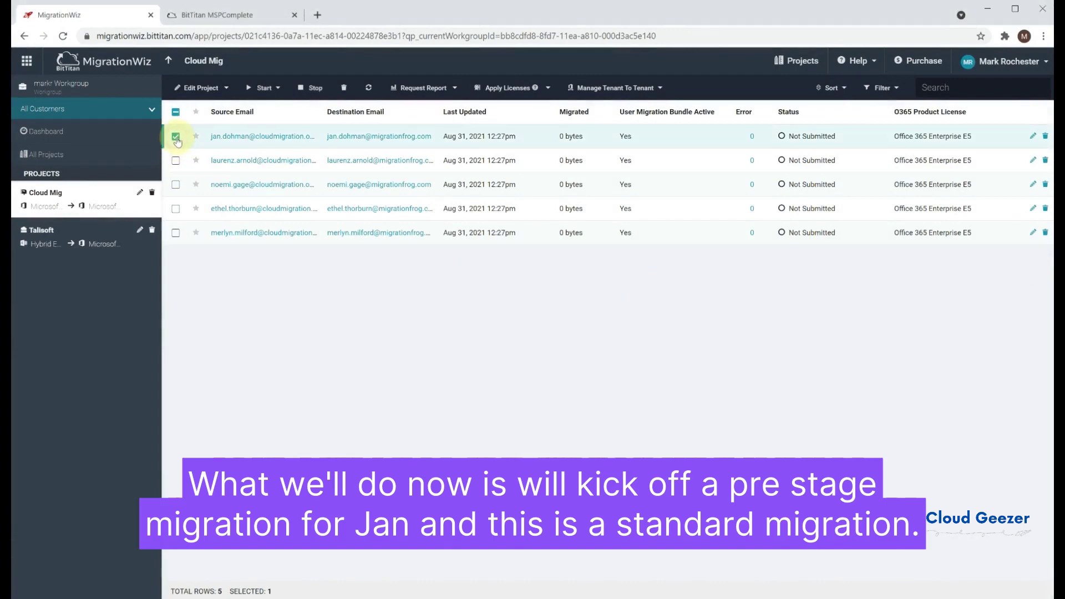
pyautogui.click(269, 89)
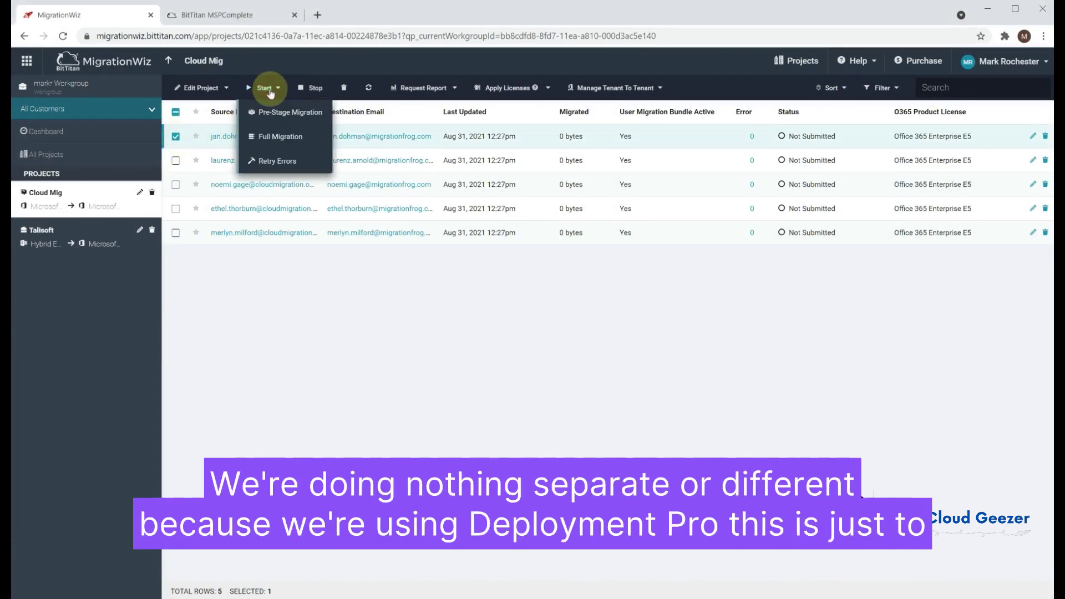
pyautogui.click(283, 113)
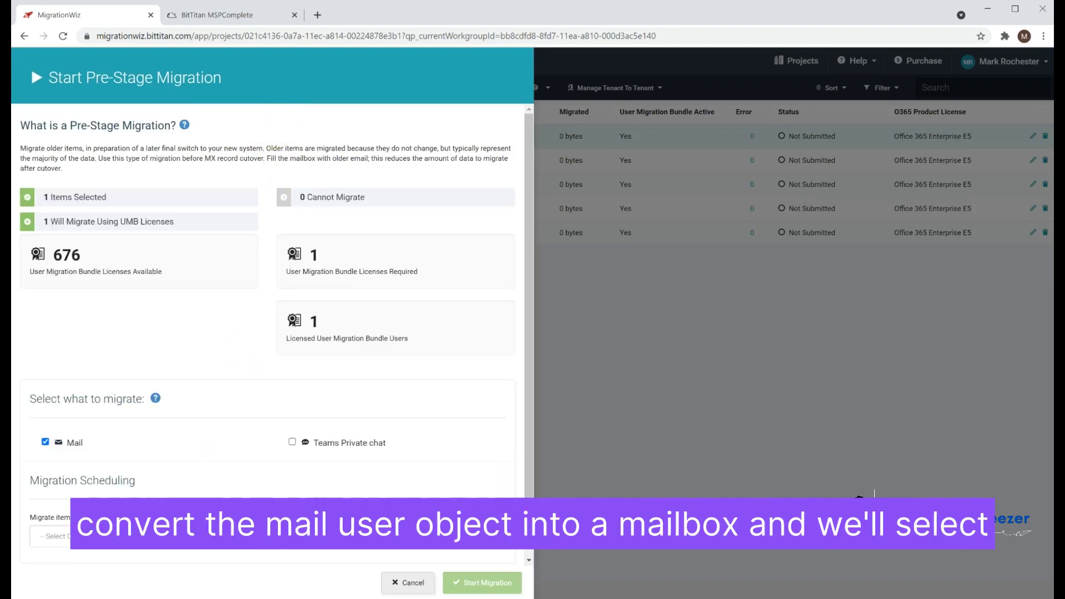
pyautogui.click(131, 536)
pyautogui.click(131, 561)
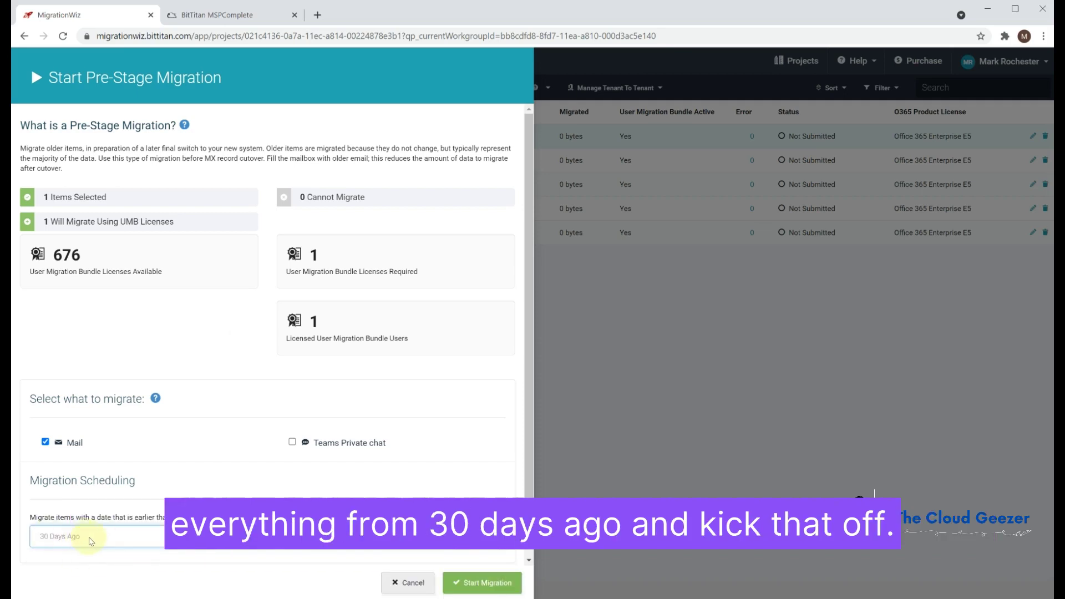
pyautogui.click(475, 583)
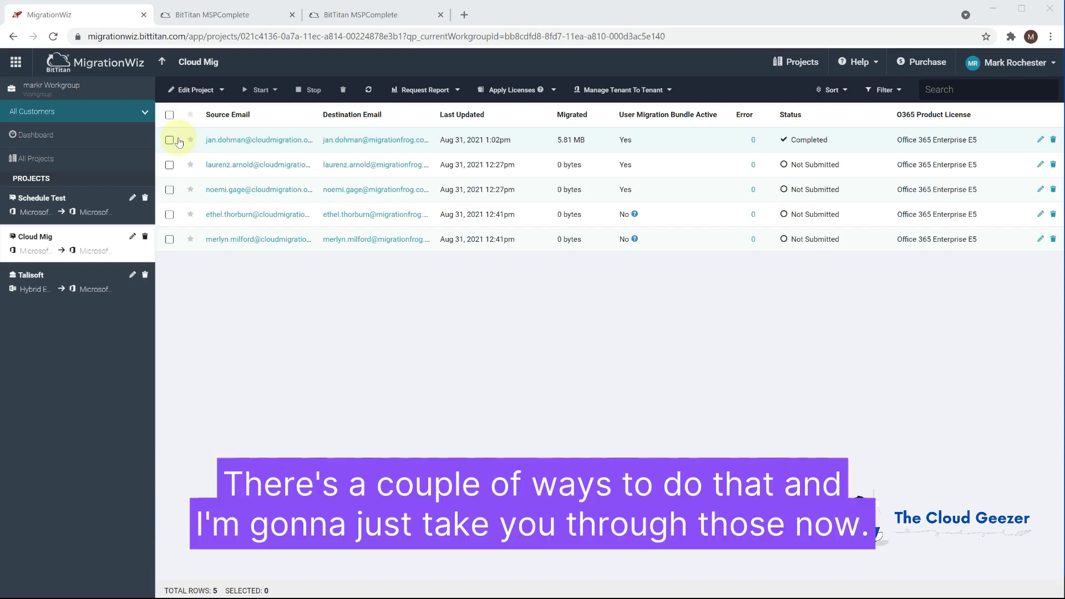
# Start a Full Migration for the first mailbox, then return to the DeploymentPro page
pyautogui.click(173, 142)
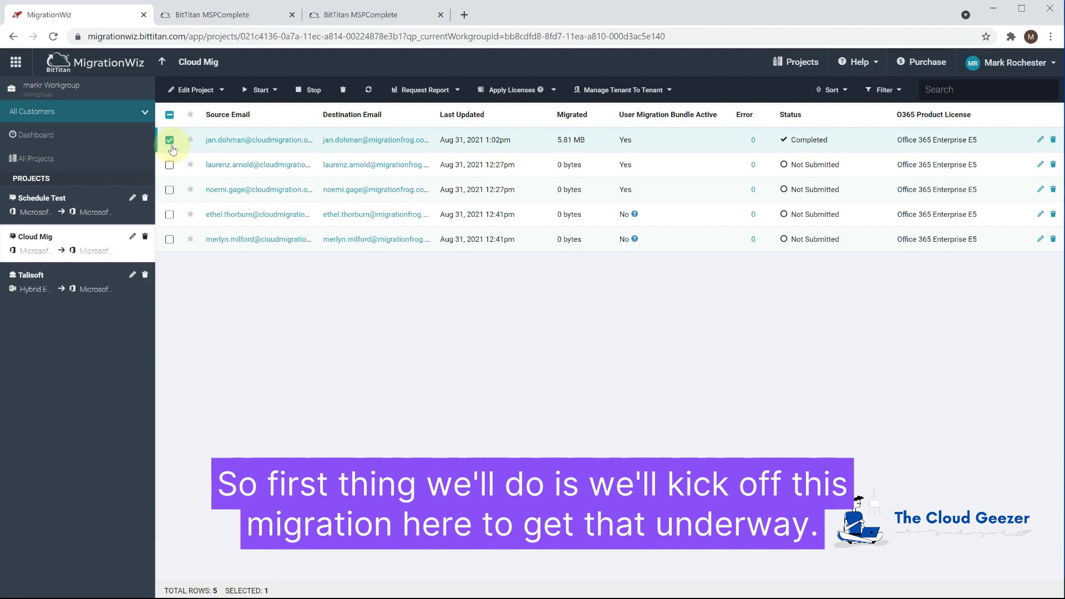
pyautogui.click(260, 90)
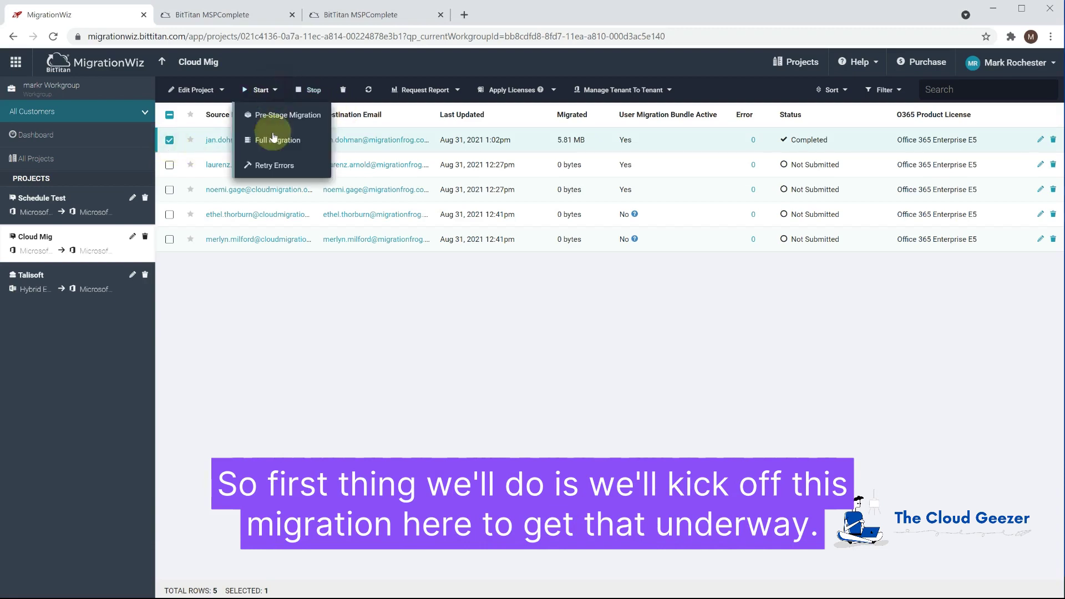
pyautogui.click(277, 141)
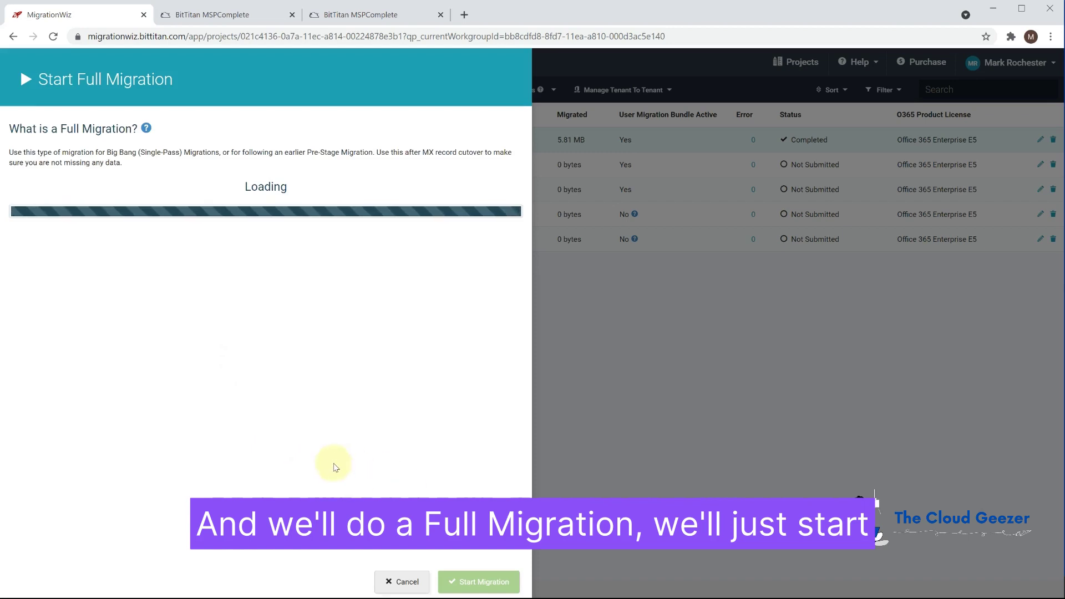
pyautogui.click(477, 580)
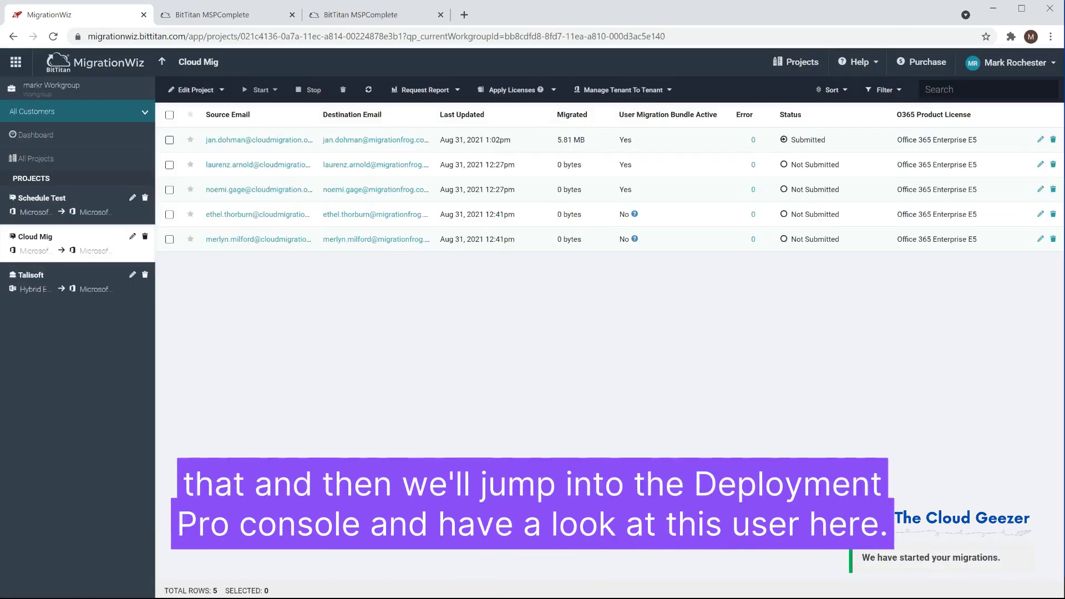
pyautogui.click(219, 16)
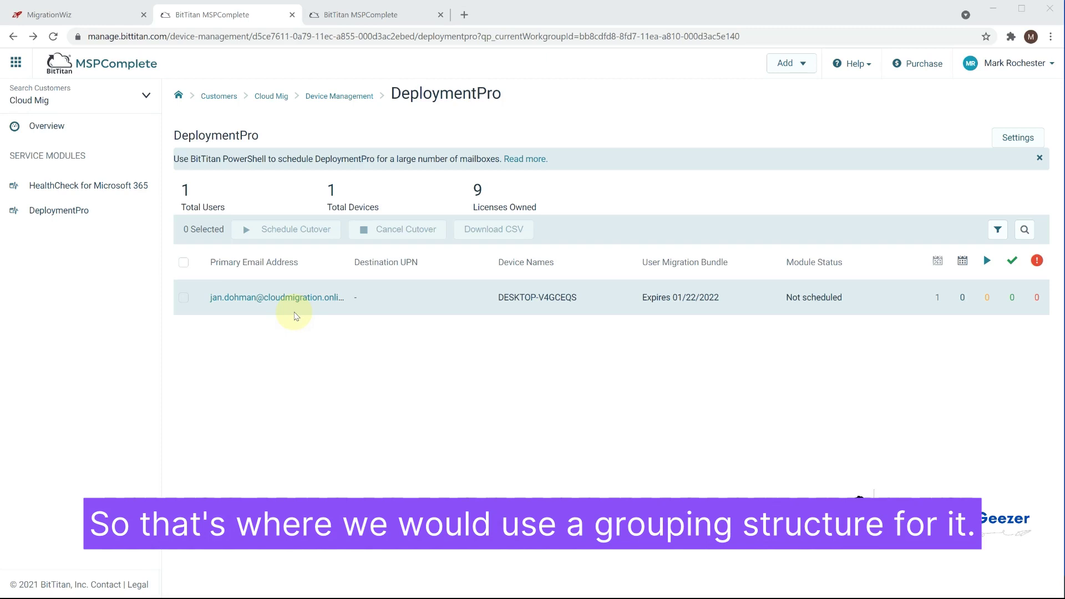
# Go to Cloud Mig's Groups page and expand the Add a Group menu
pyautogui.click(347, 17)
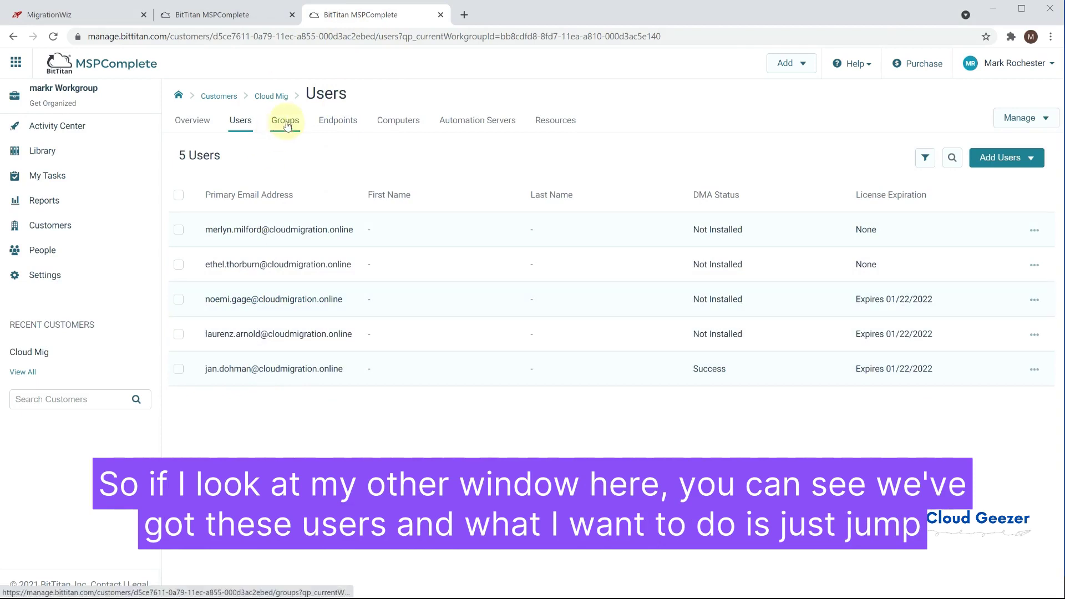
pyautogui.click(285, 122)
pyautogui.click(244, 231)
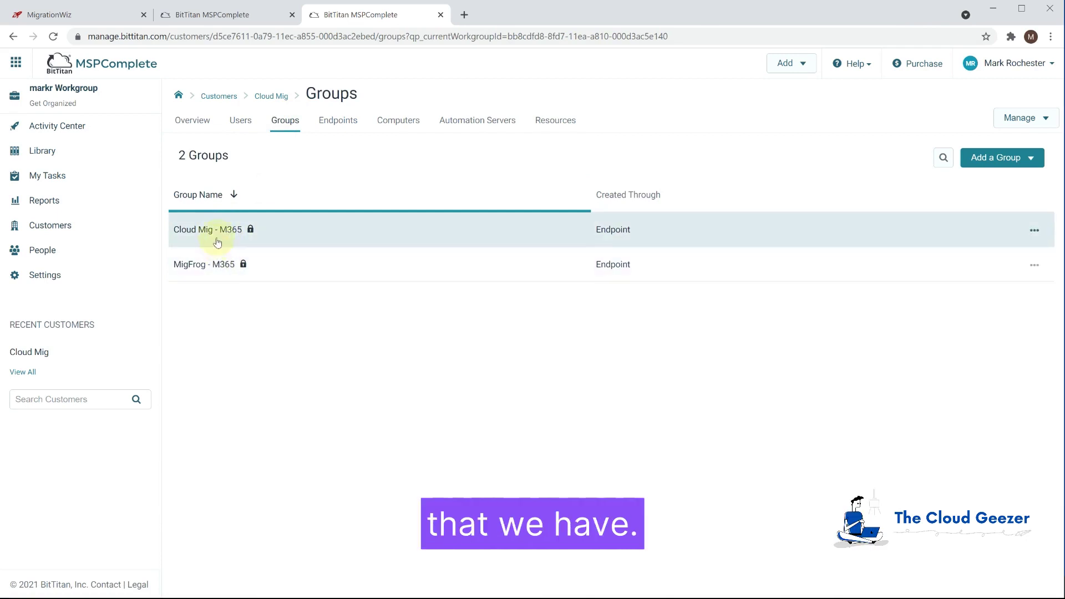
pyautogui.click(1030, 159)
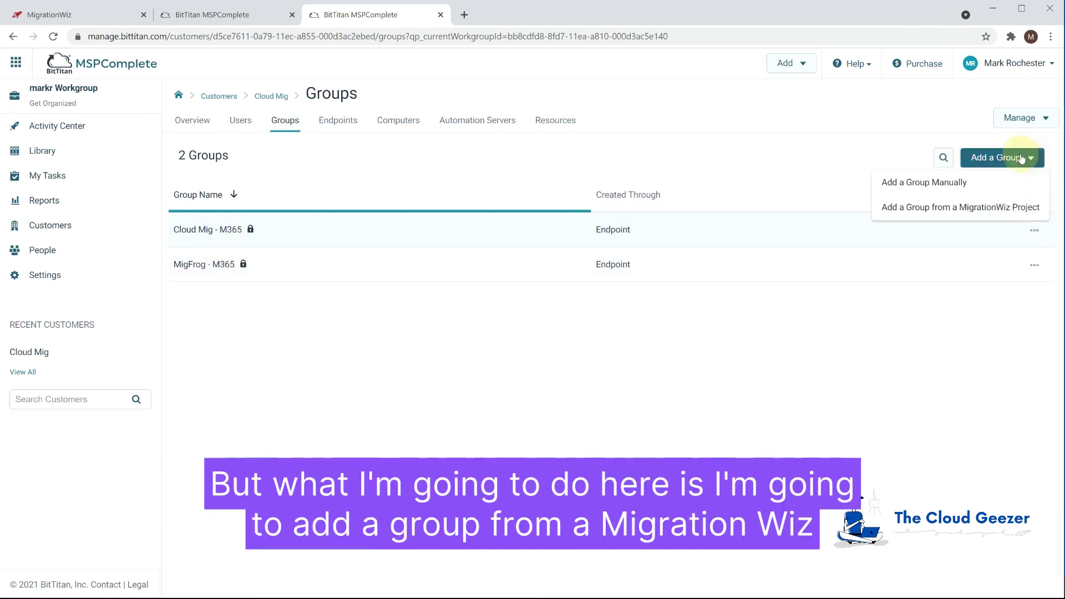
# Add the group 'Friday Night Migration' from the Cloud Mig MigrationWiz project
pyautogui.click(986, 210)
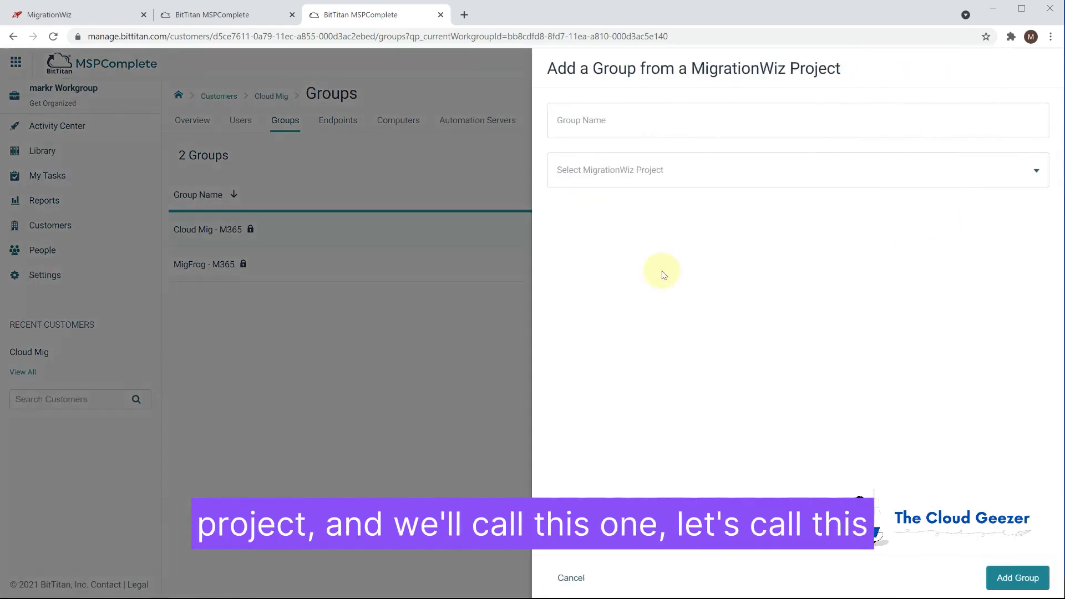
pyautogui.click(636, 126)
pyautogui.write('Friday Night M')
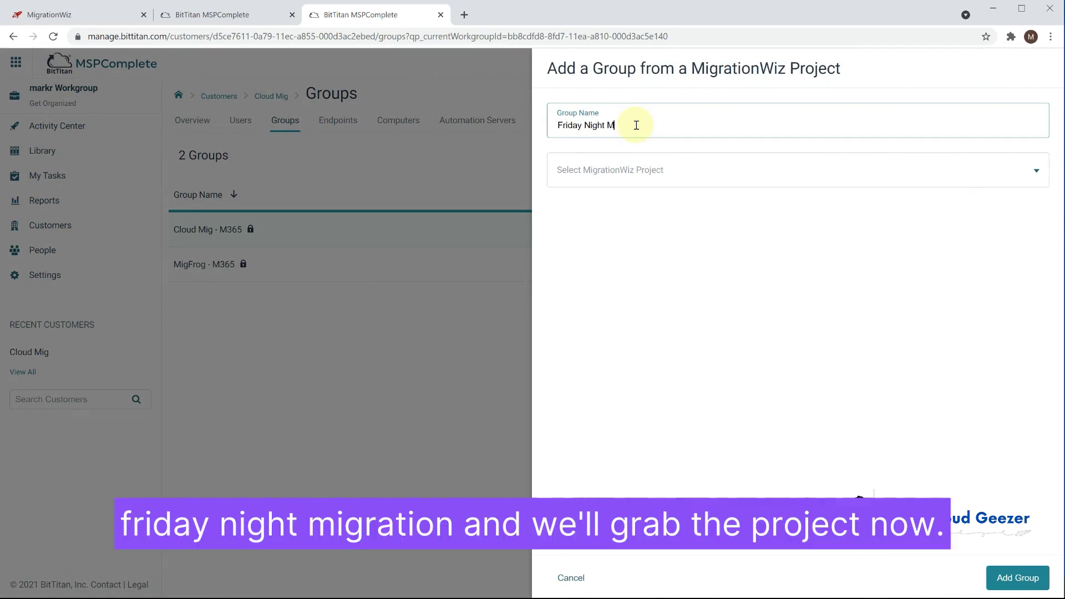
pyautogui.write('igration')
pyautogui.click(699, 169)
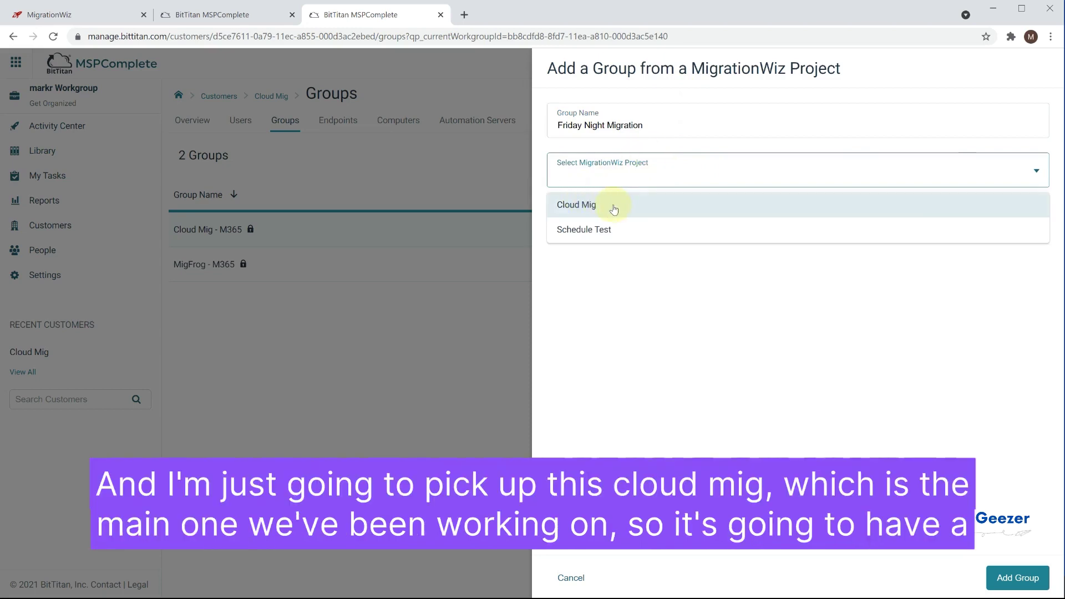
pyautogui.click(613, 209)
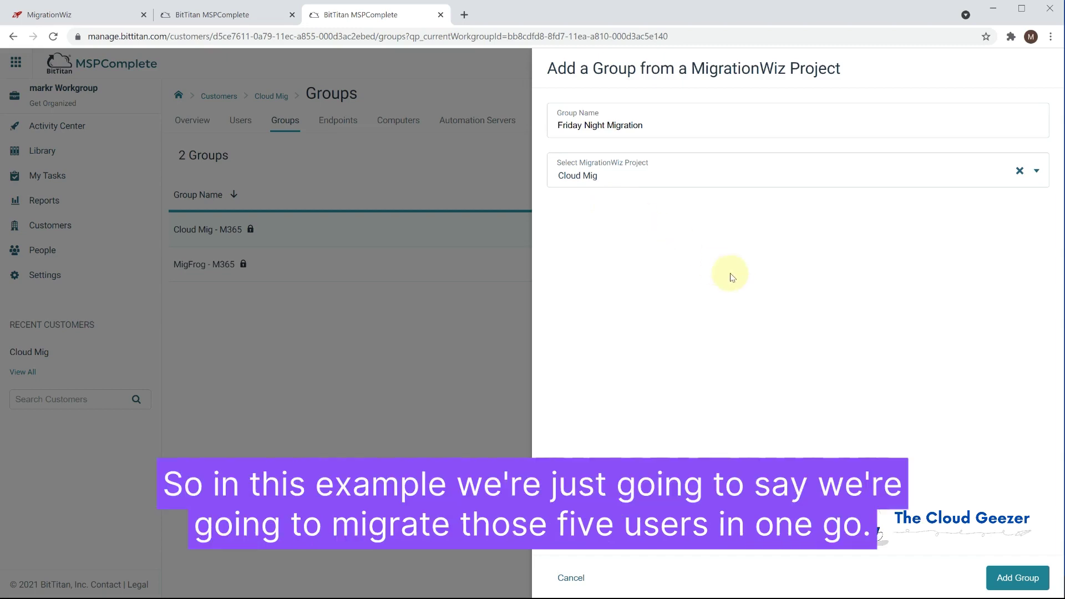
pyautogui.click(1017, 577)
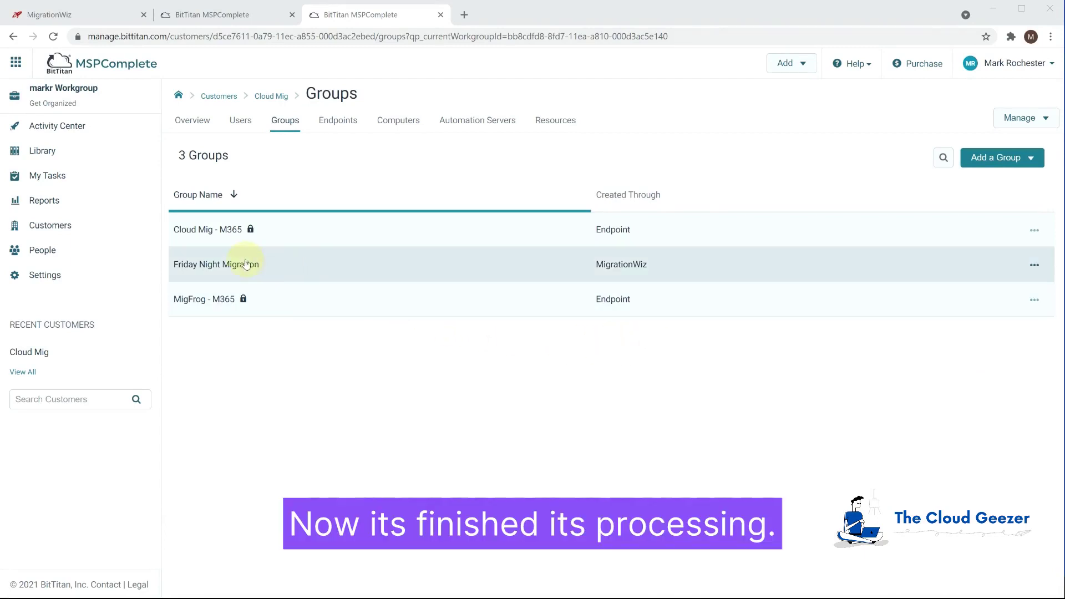
# Confirm the five Friday Night Migration members, then go back to the DeploymentPro page
pyautogui.click(206, 265)
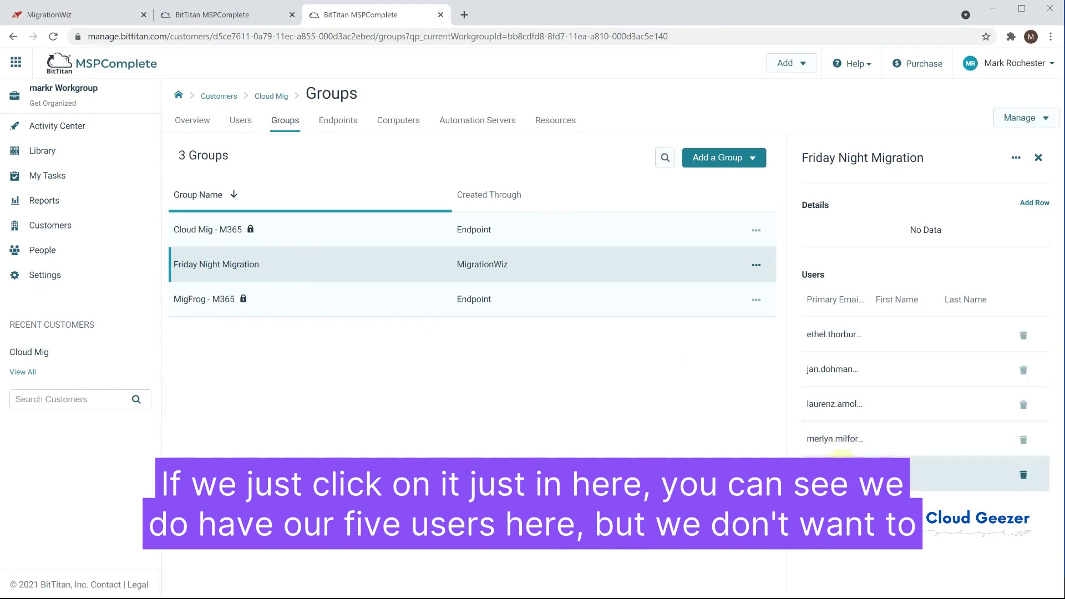
pyautogui.click(1038, 158)
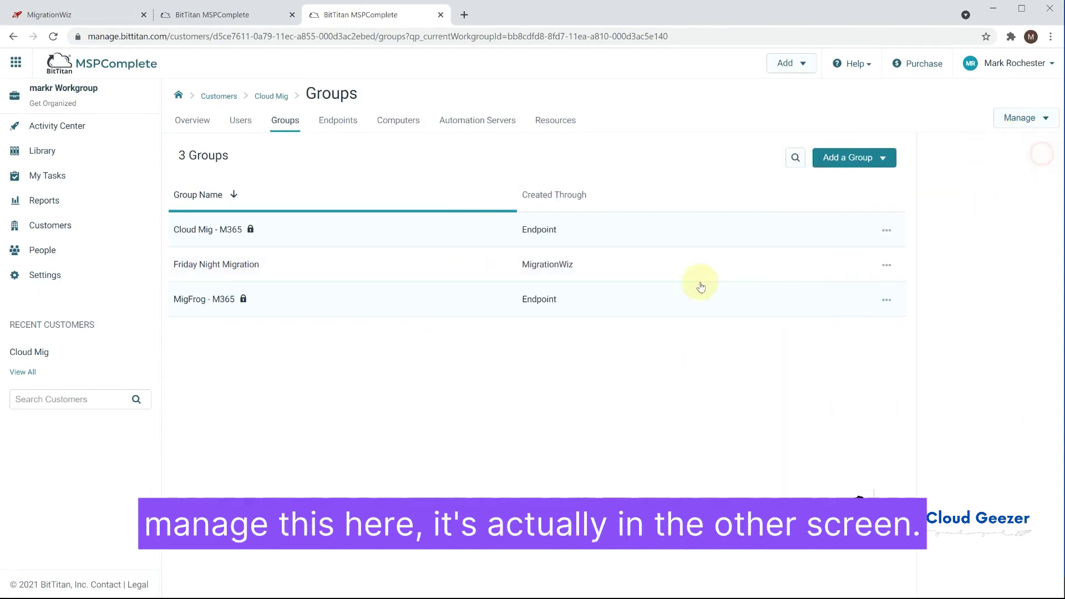
pyautogui.click(200, 21)
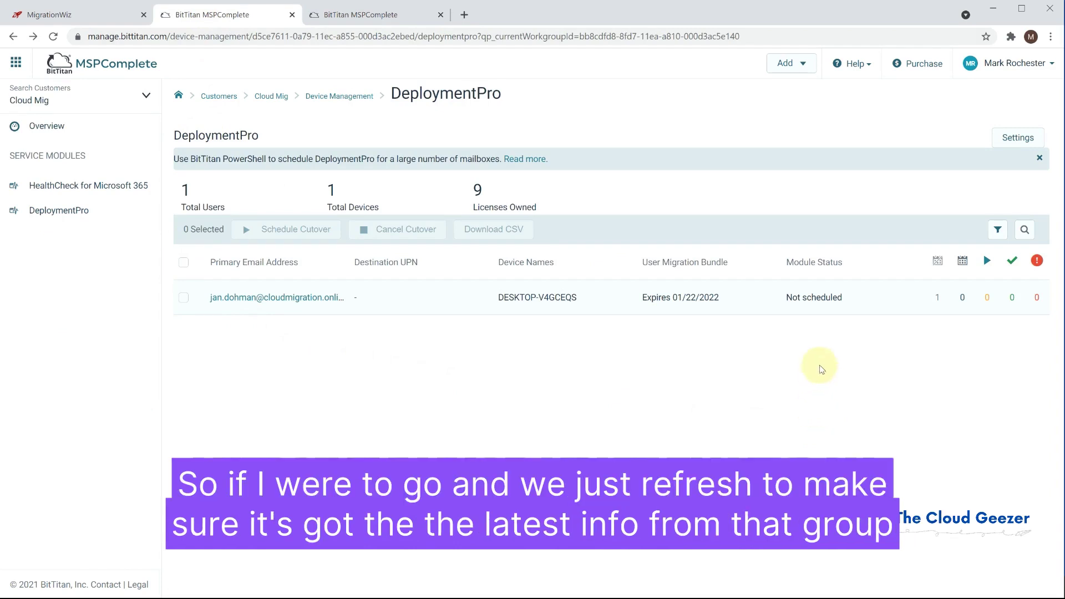
pyautogui.click(333, 36)
pyautogui.press('Return')
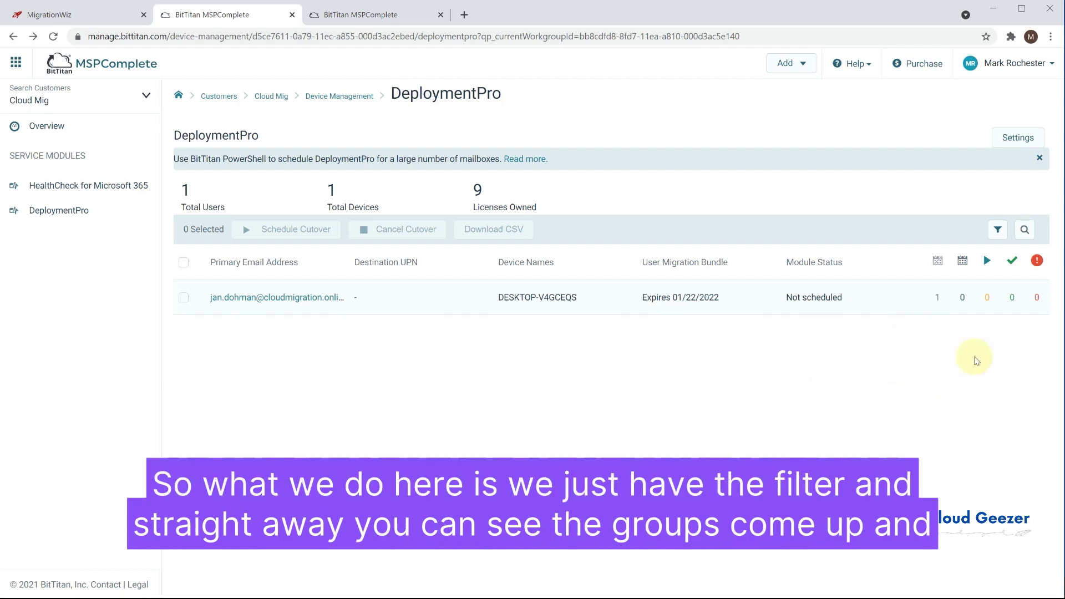
# Apply the Friday Night Migration group as the DeploymentPro user filter
pyautogui.click(998, 231)
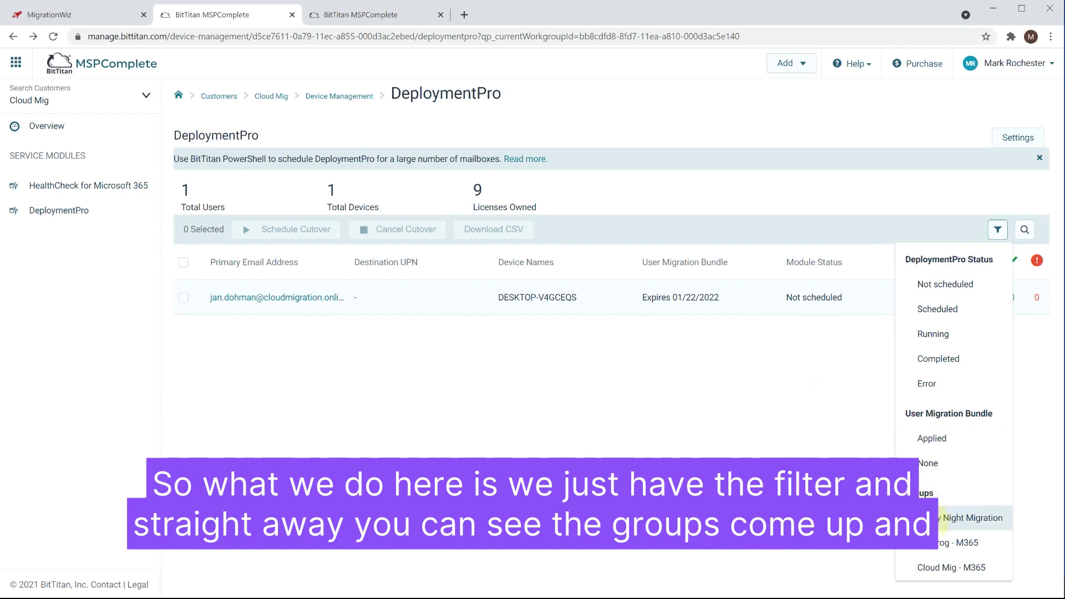
pyautogui.click(957, 519)
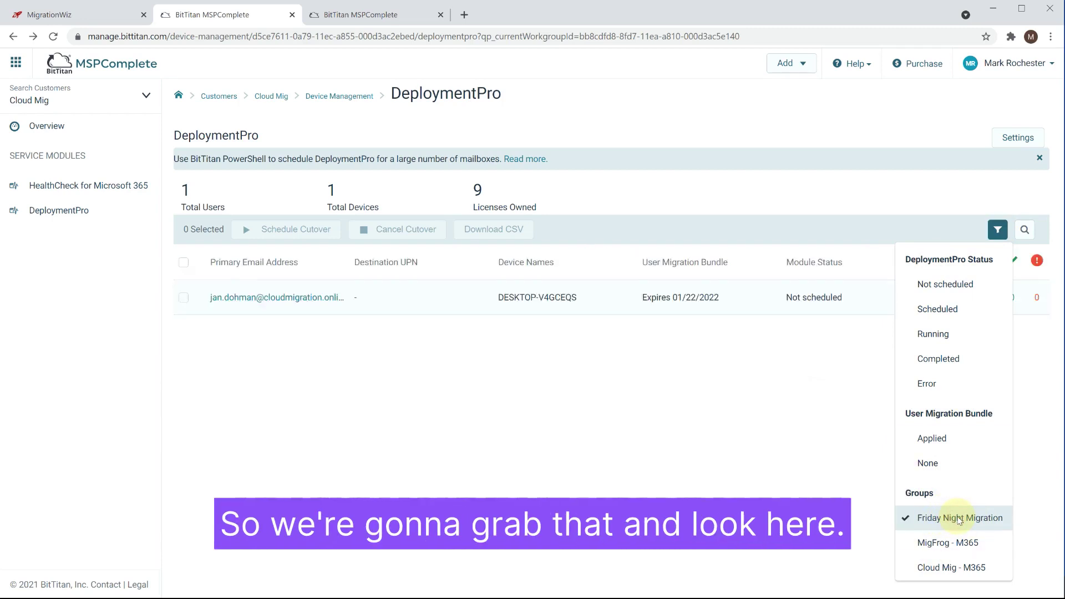
pyautogui.click(706, 371)
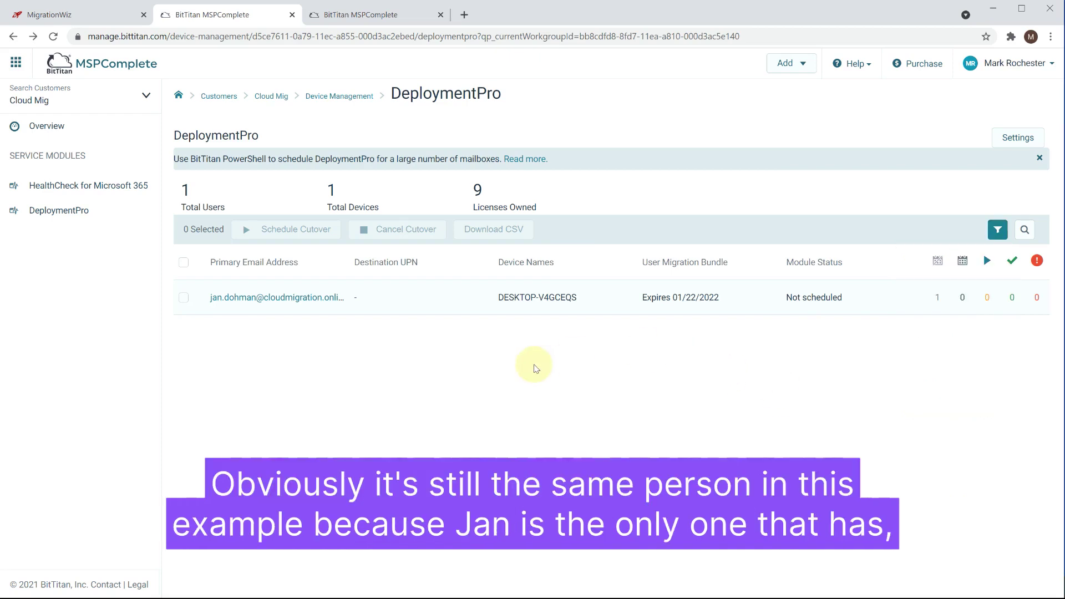
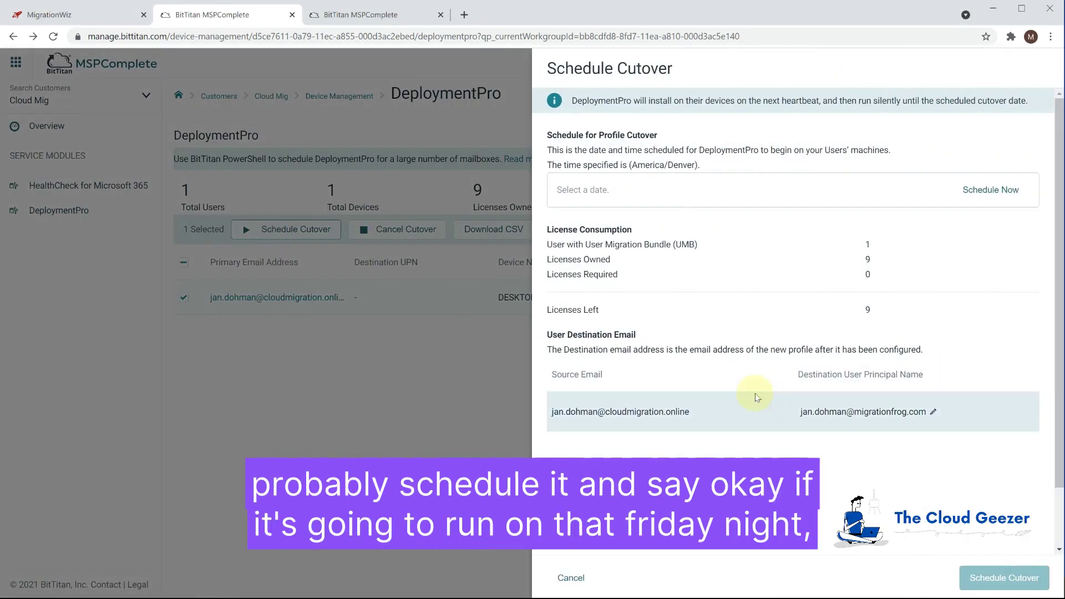
# Schedule the user's DeploymentPro cutover for Aug 31, 2021 at 4:30 PM
pyautogui.click(629, 192)
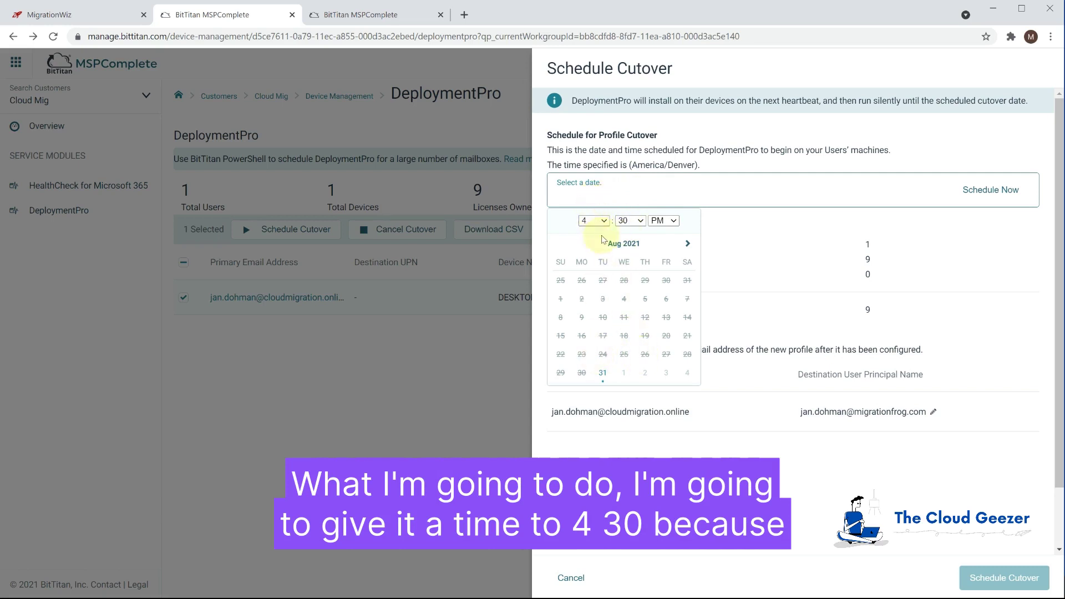
pyautogui.click(602, 372)
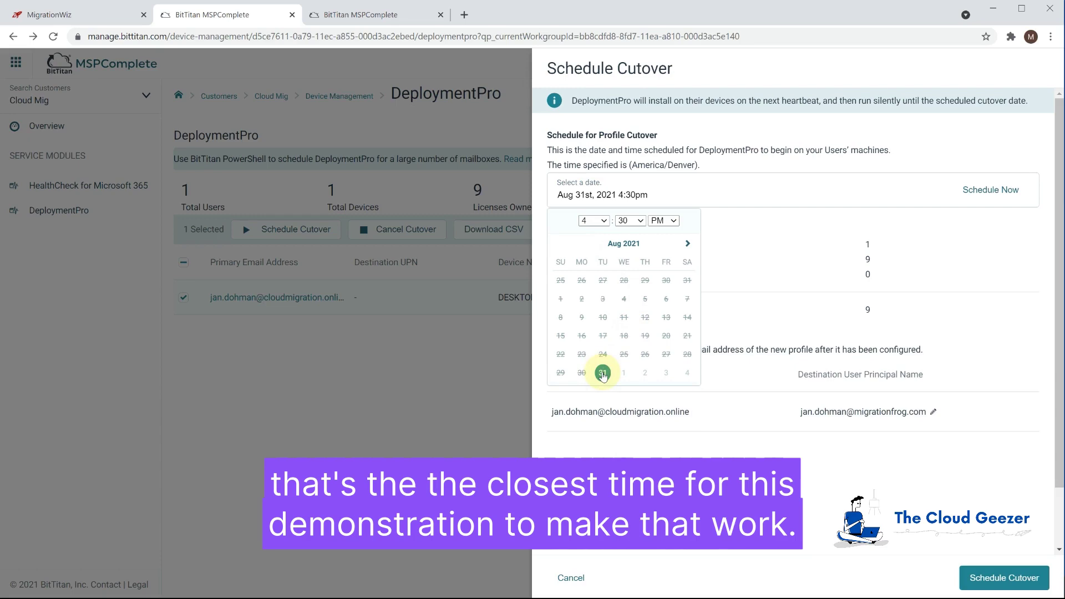
pyautogui.click(1006, 579)
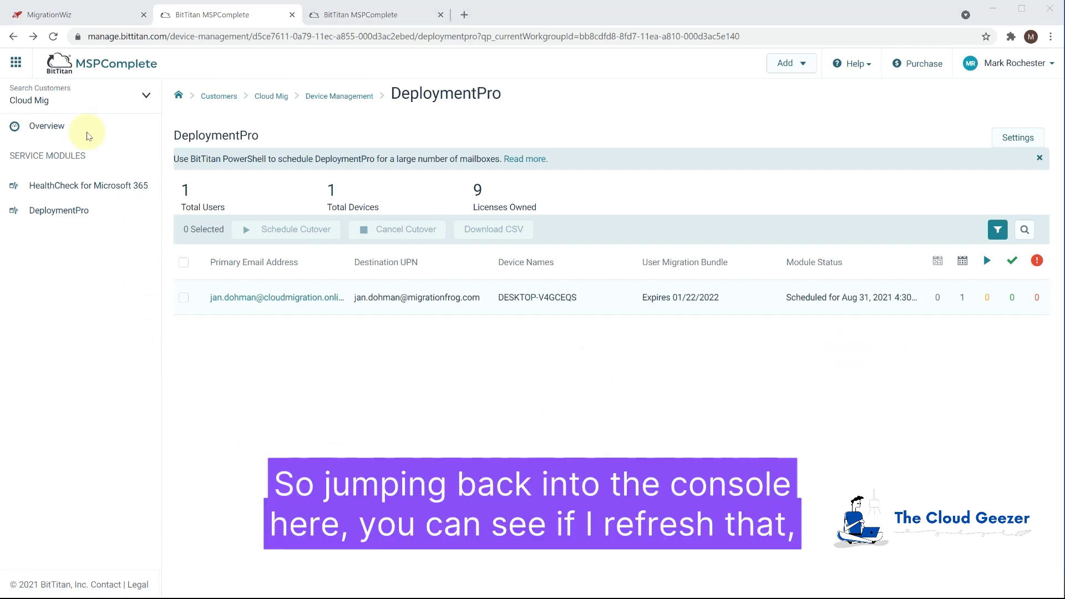
# Refresh the MigrationWiz Cloud Mig project twice to track the mailbox migration status
pyautogui.click(53, 16)
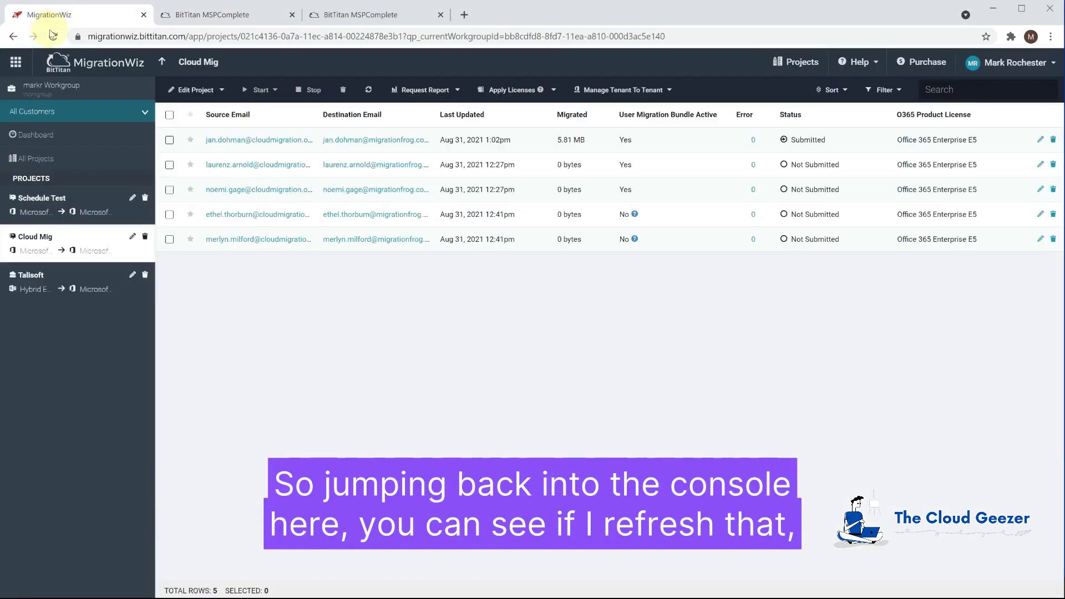
pyautogui.click(368, 90)
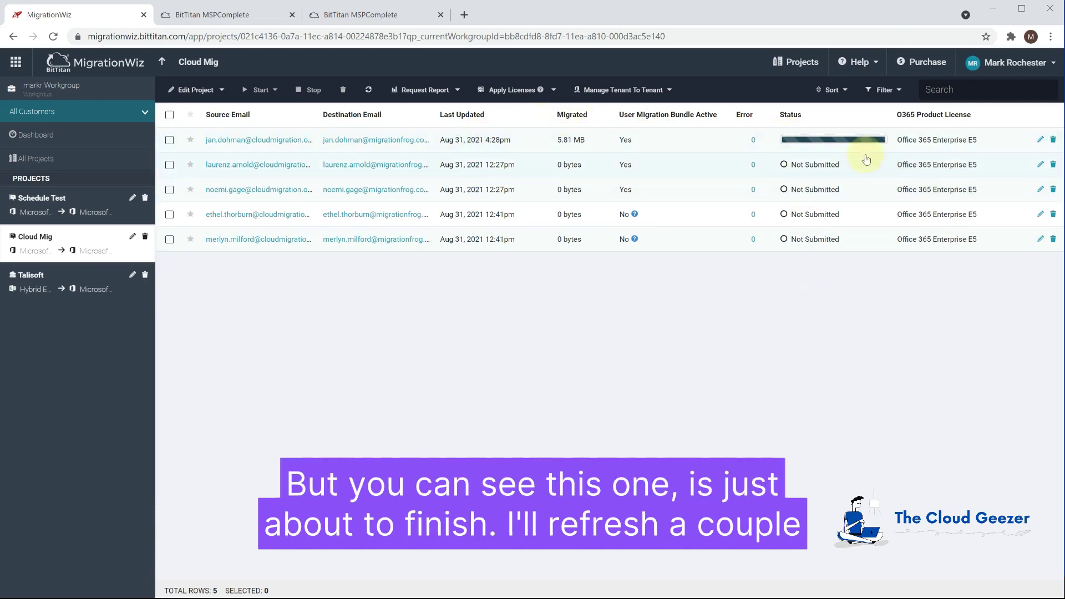
pyautogui.click(369, 90)
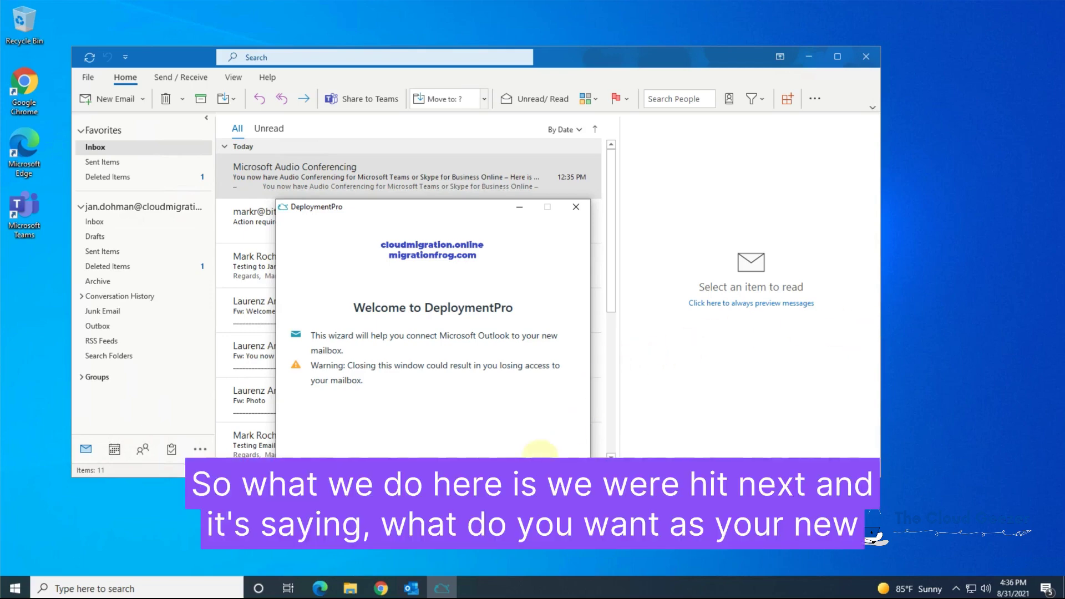
# Pass the DeploymentPro welcome page, then enter, confirm and create a new mailbox password
pyautogui.press('Return')
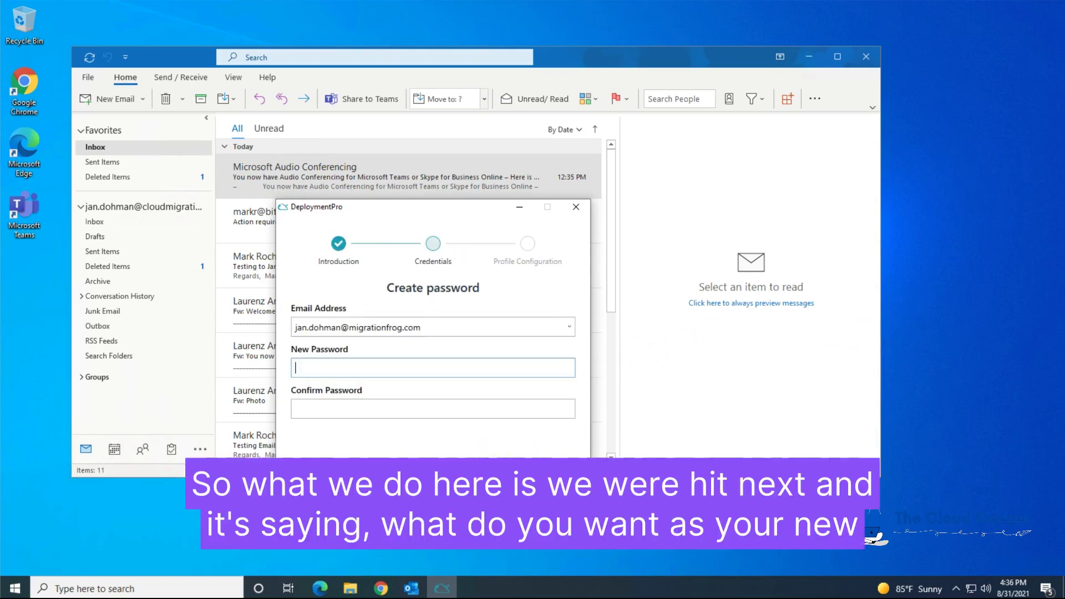
pyautogui.click(326, 371)
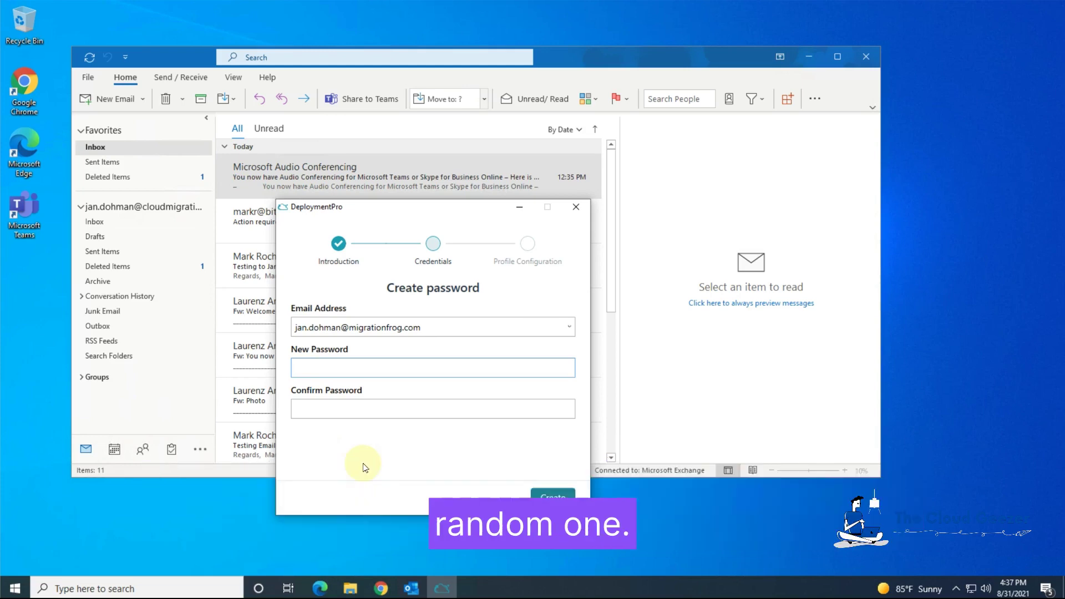
pyautogui.write('•••••••')
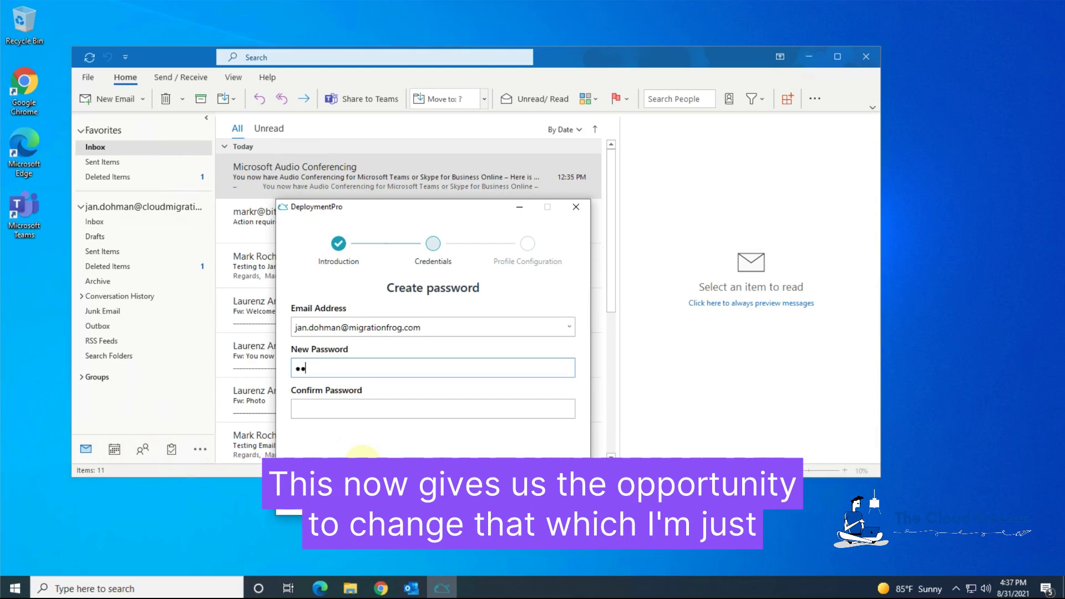
pyautogui.write('•')
pyautogui.press('Tab')
pyautogui.write('••••••••')
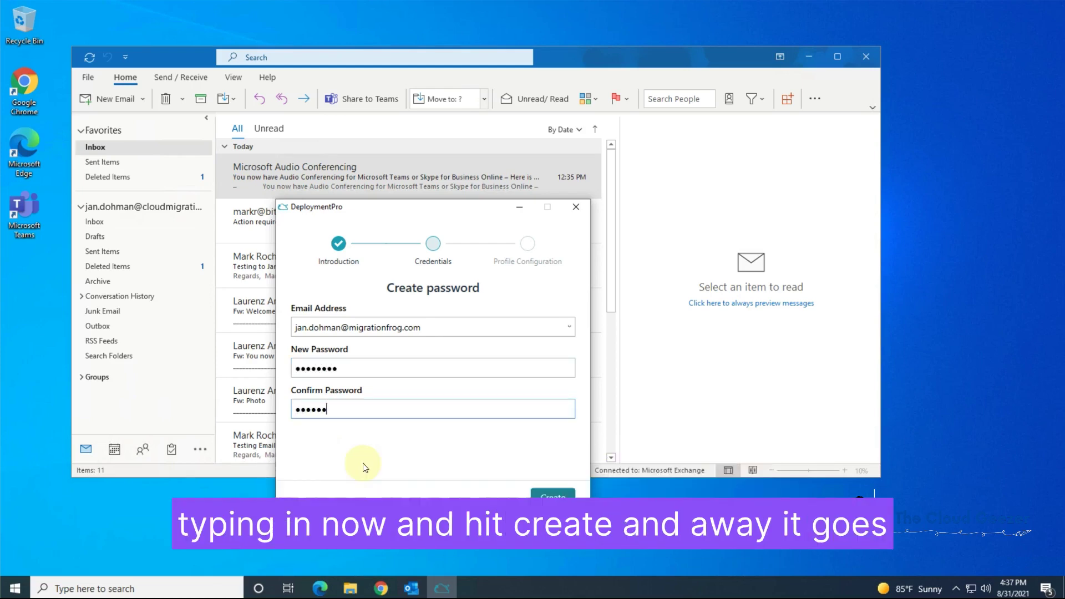
pyautogui.click(553, 493)
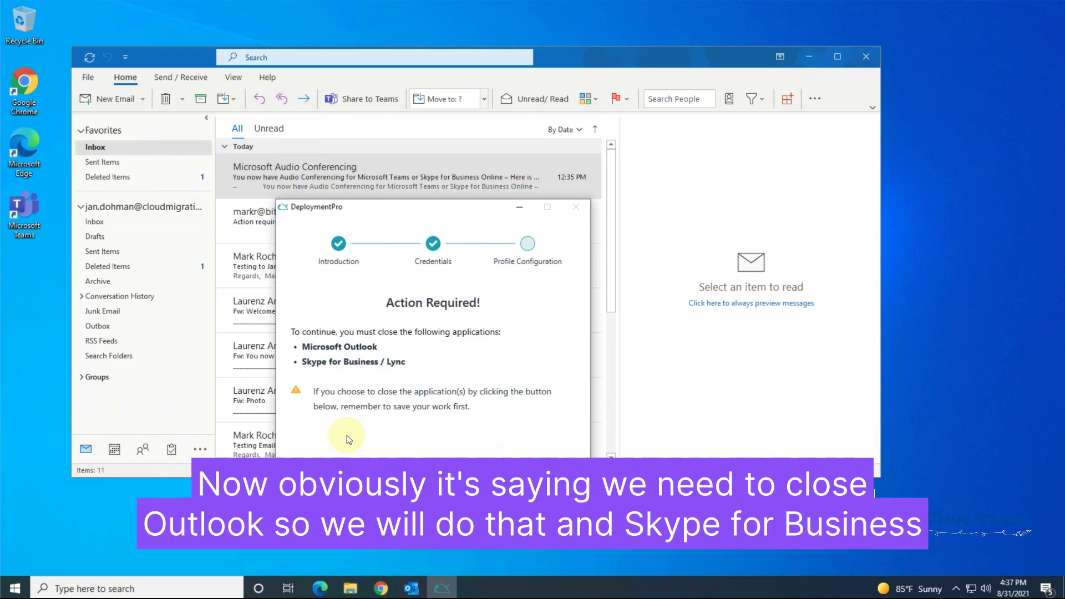
# Close Outlook and quit Teams from the system tray, then finish the DeploymentPro wizard
pyautogui.click(871, 58)
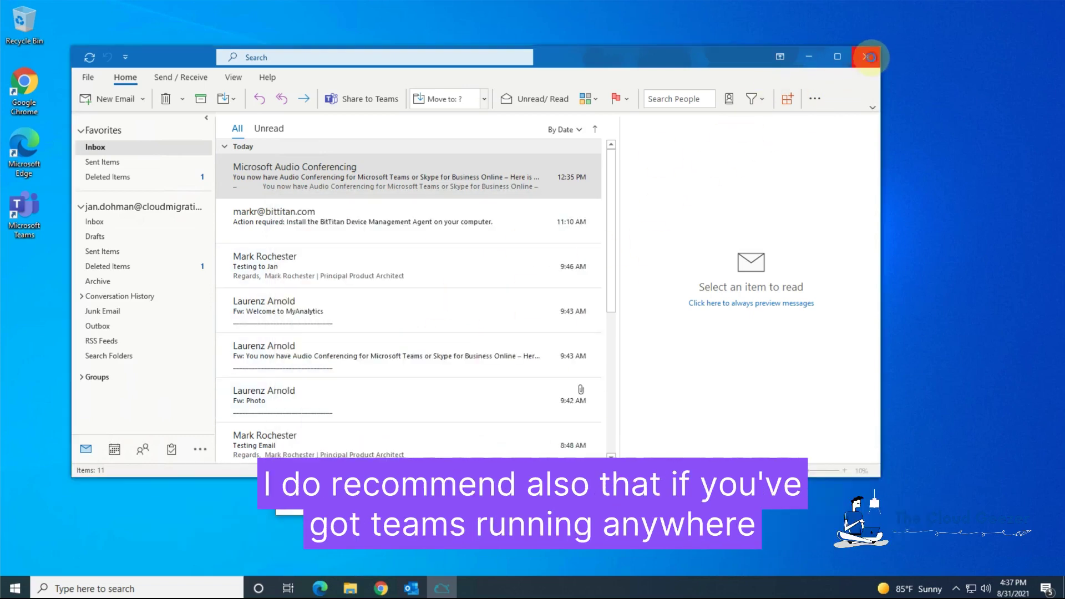
pyautogui.click(872, 58)
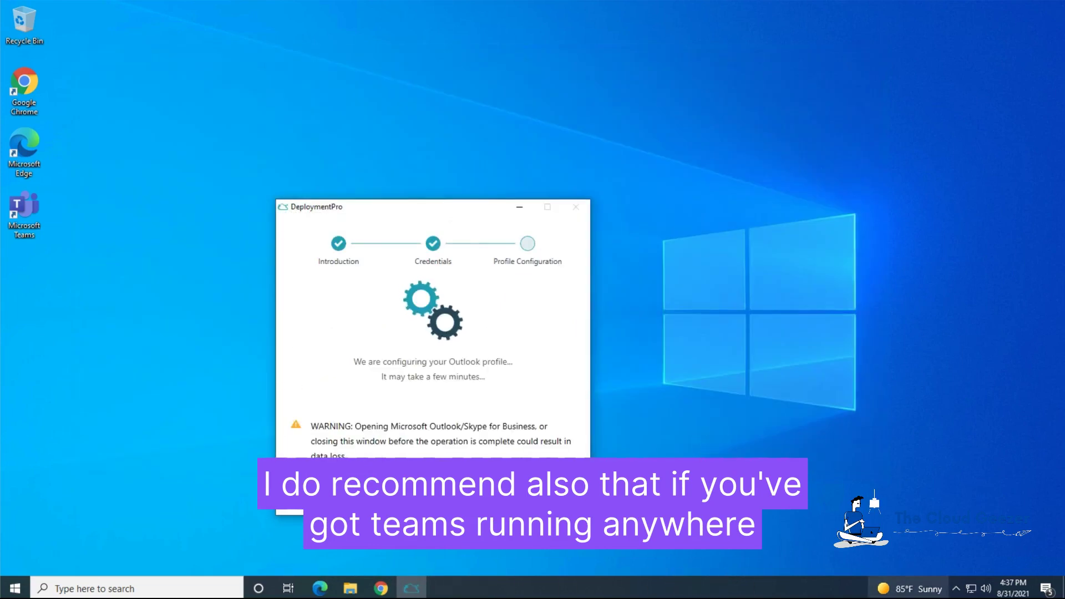
pyautogui.click(956, 588)
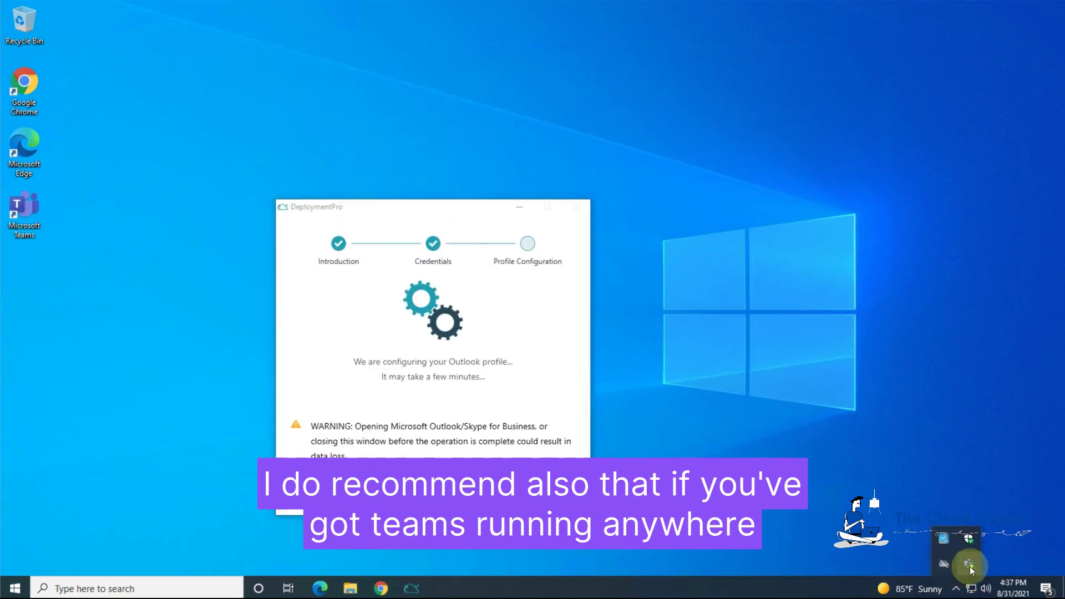
pyautogui.rightClick(970, 567)
pyautogui.click(981, 557)
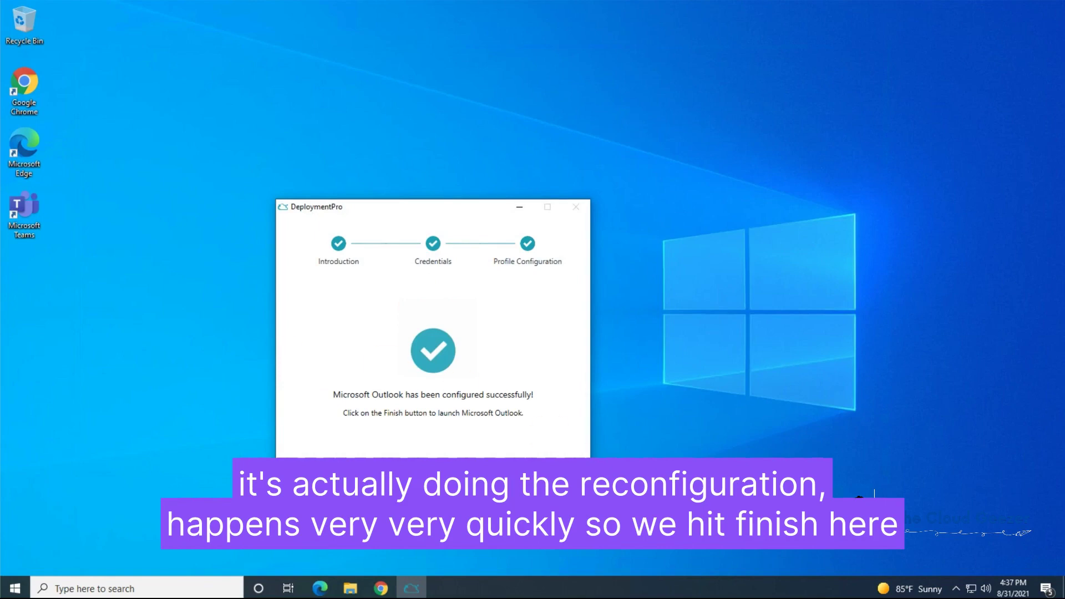
pyautogui.click(554, 499)
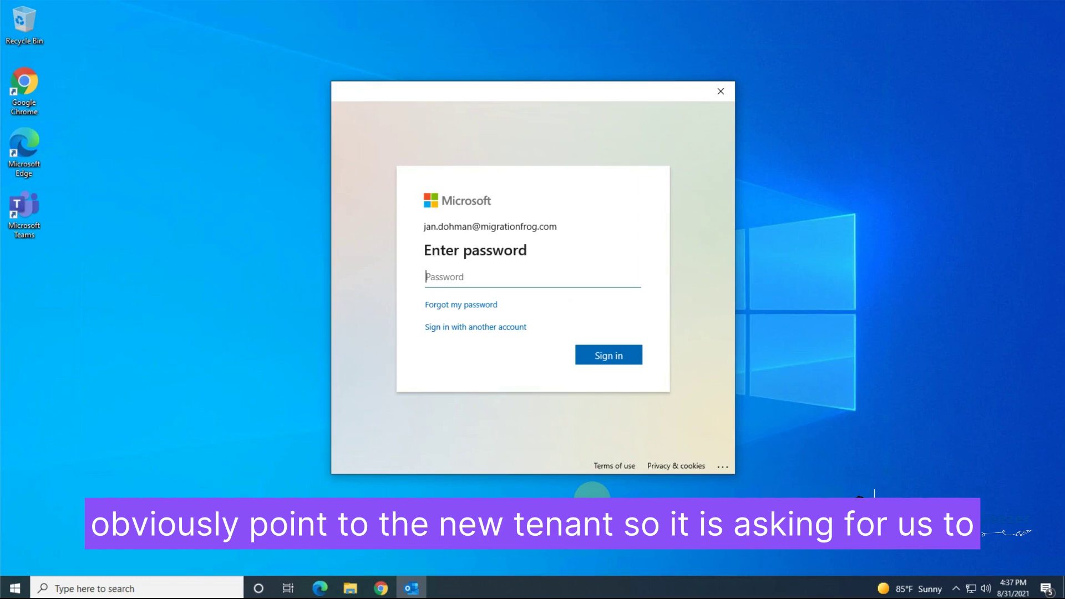
# Enter the migrationfrog.com account password, sign in, stay signed in, and confirm with Done
pyautogui.write('••••••••')
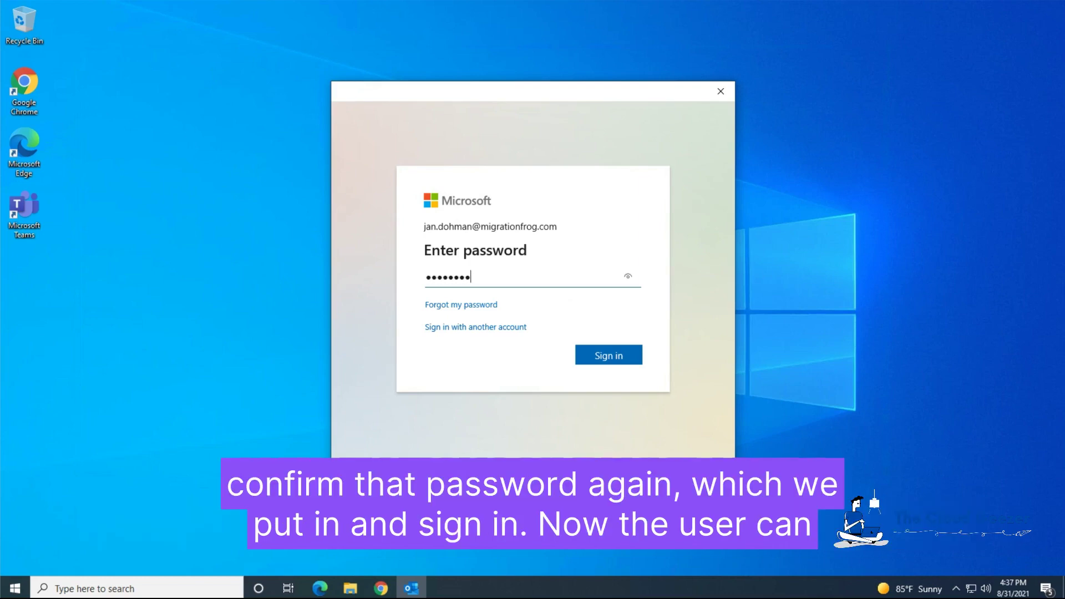
pyautogui.click(616, 358)
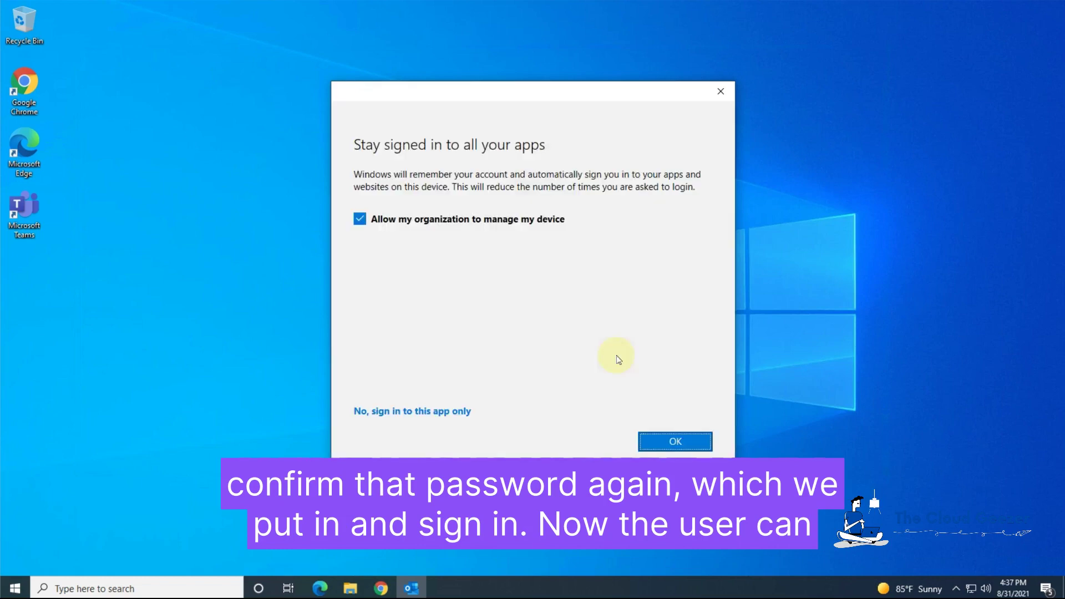
pyautogui.click(661, 443)
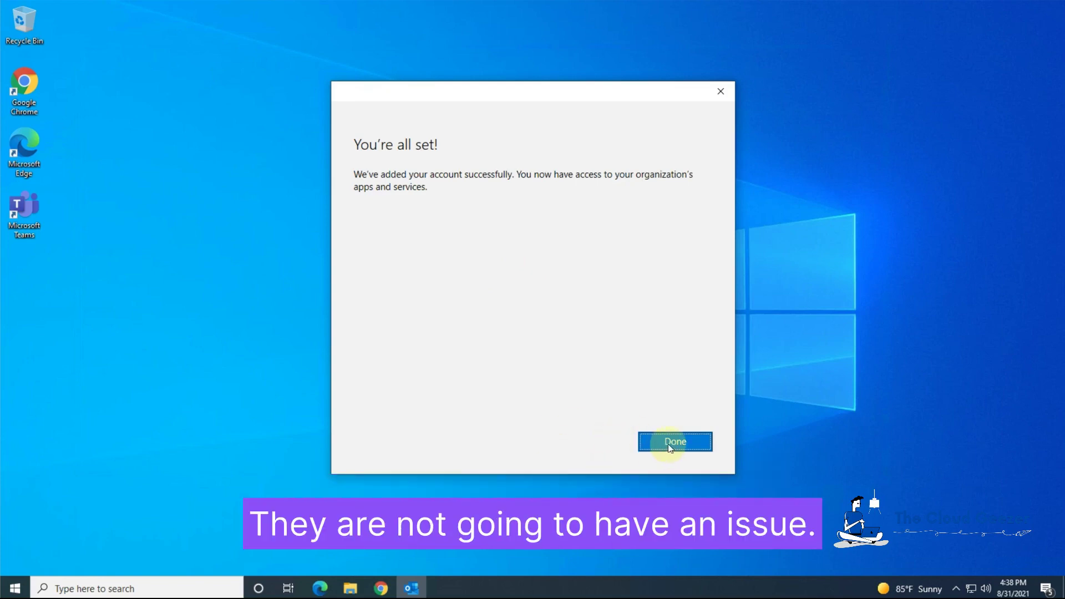
pyautogui.click(674, 444)
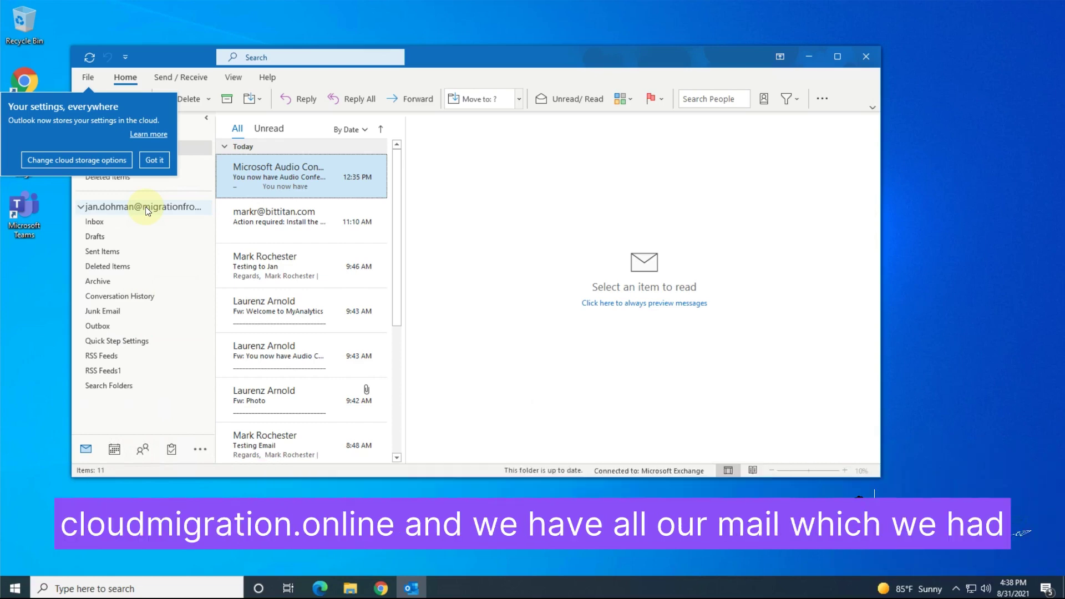
# Dismiss the cloud settings tip and widen the Inbox message list in Outlook
pyautogui.click(154, 159)
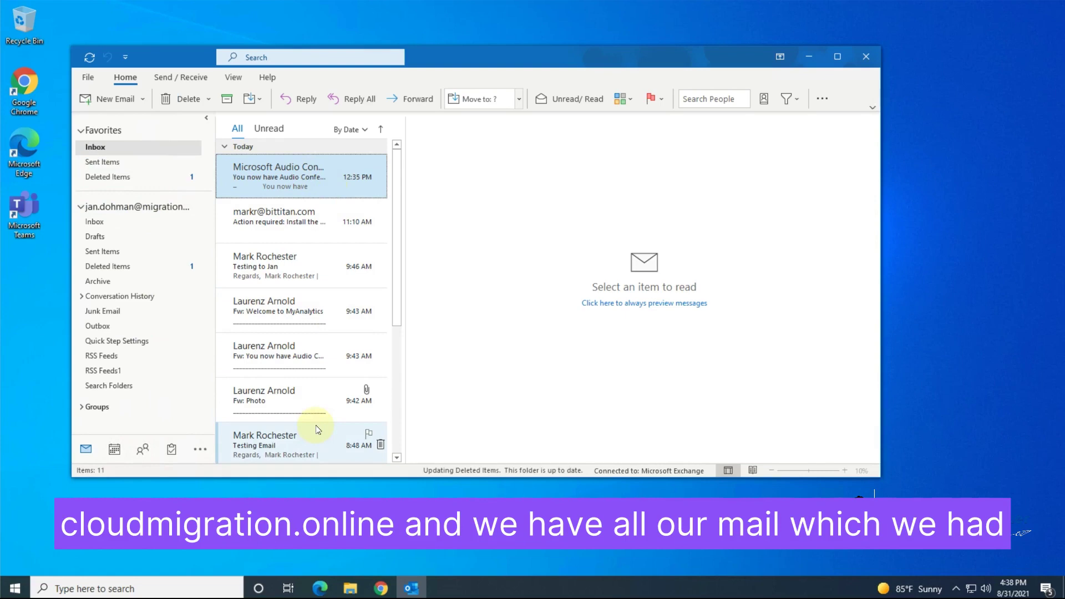
pyautogui.moveTo(405, 297); pyautogui.dragTo(592, 321)
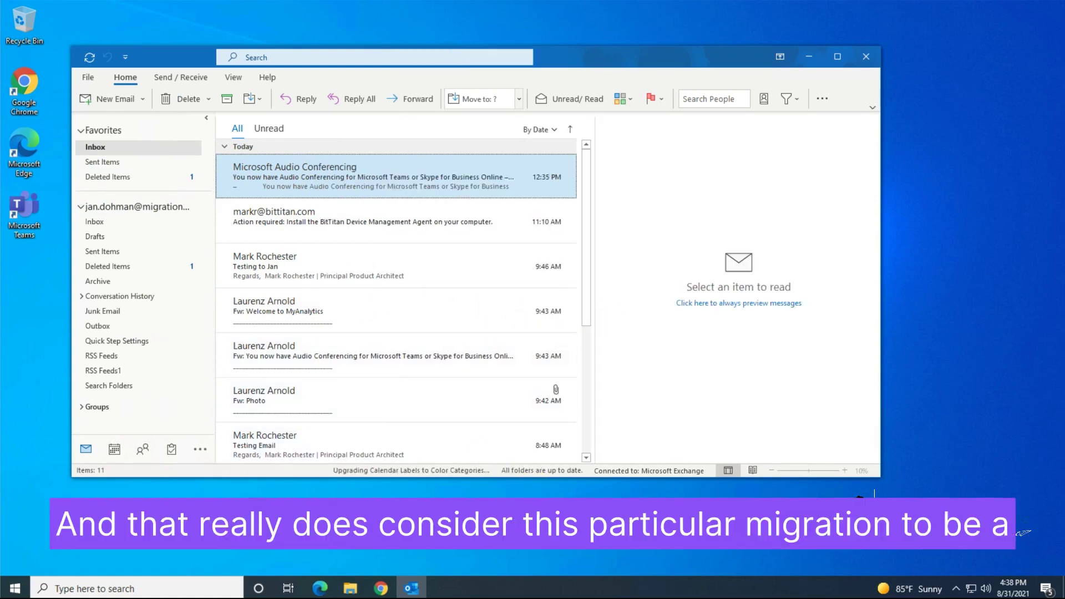
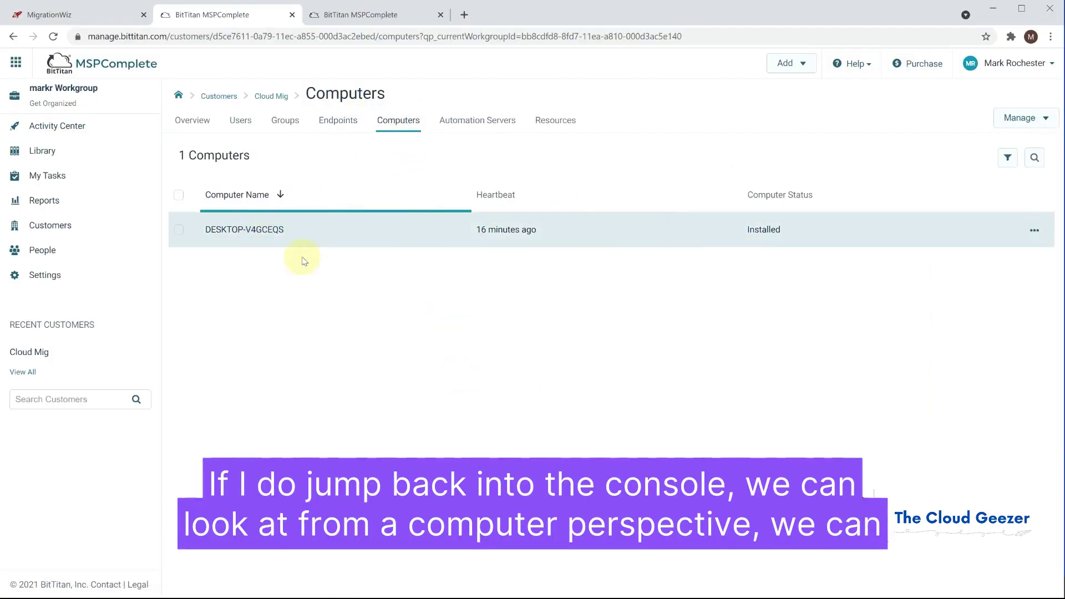
# Select DESKTOP-V4GCEQS and confirm uninstalling its Device Management Agent with 'Yes, Uninstall the Agent'
pyautogui.click(178, 230)
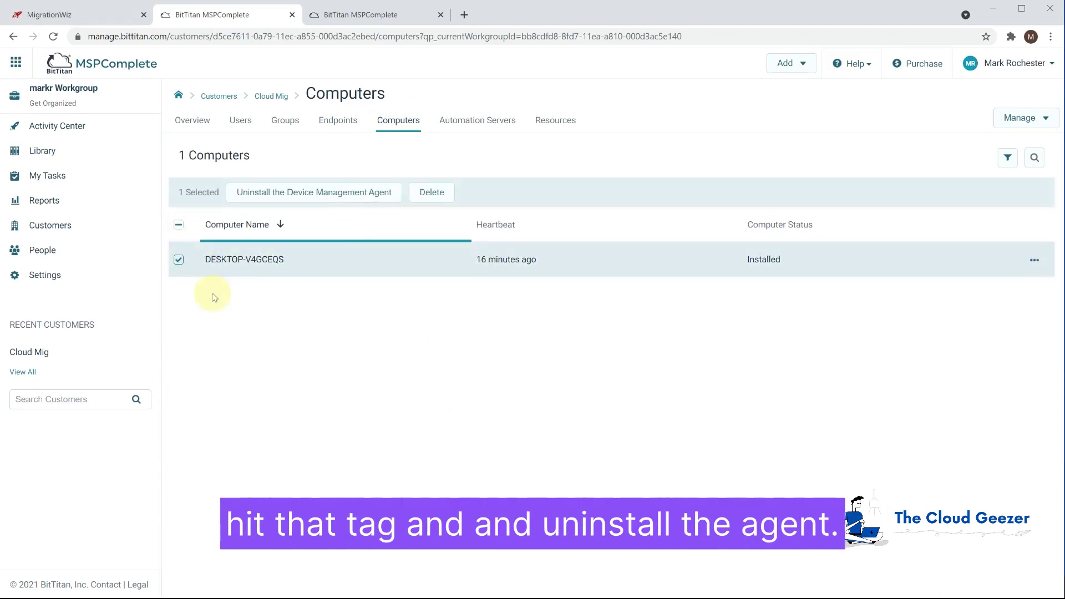
pyautogui.click(310, 192)
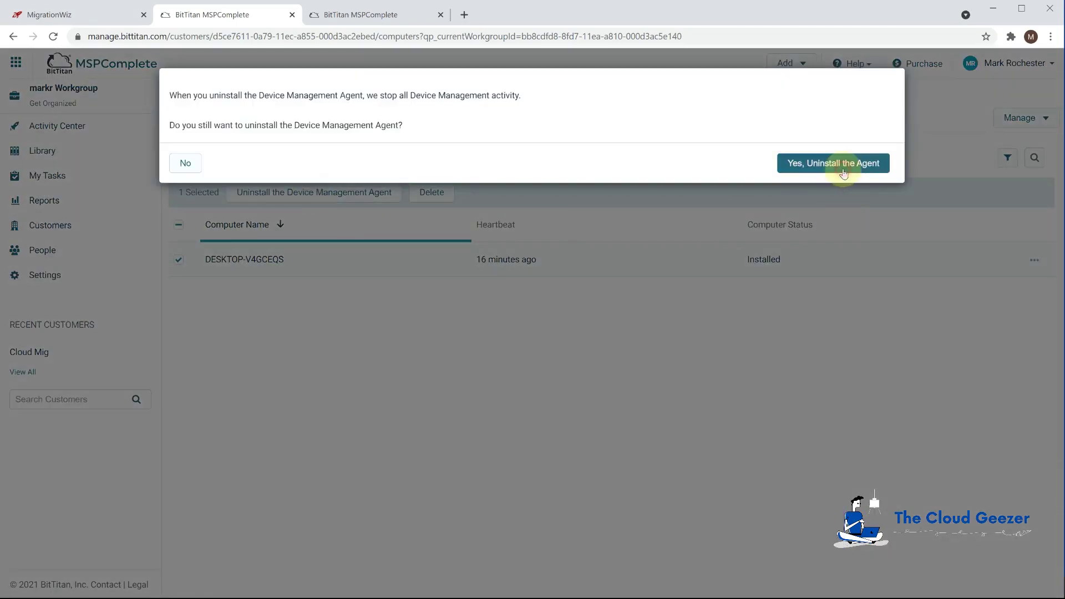
pyautogui.click(843, 164)
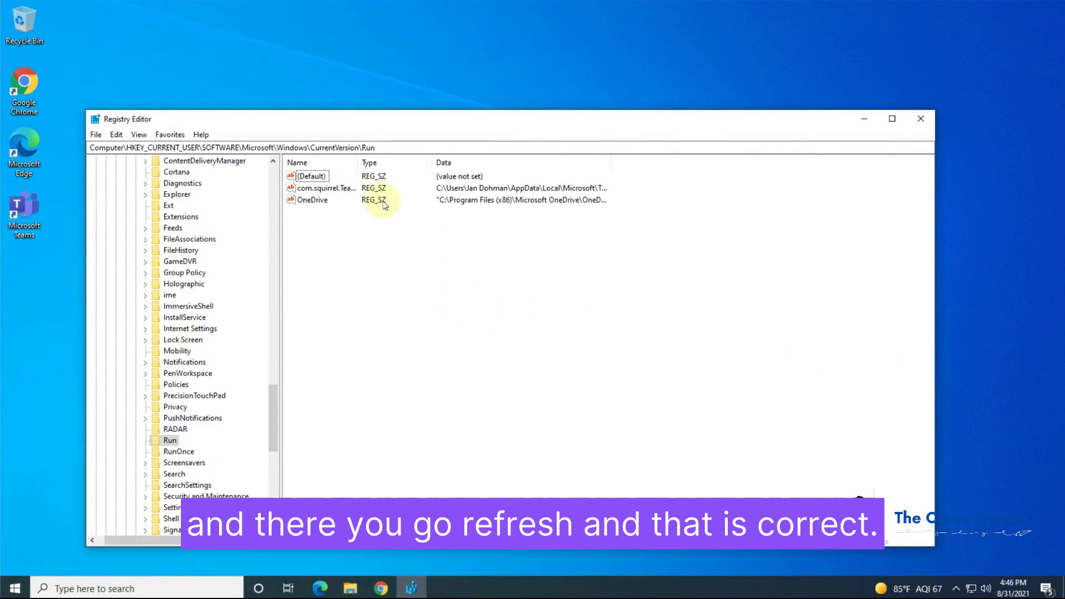
# Check the running processes in Task Manager to verify the agent is no longer running
pyautogui.rightClick(479, 589)
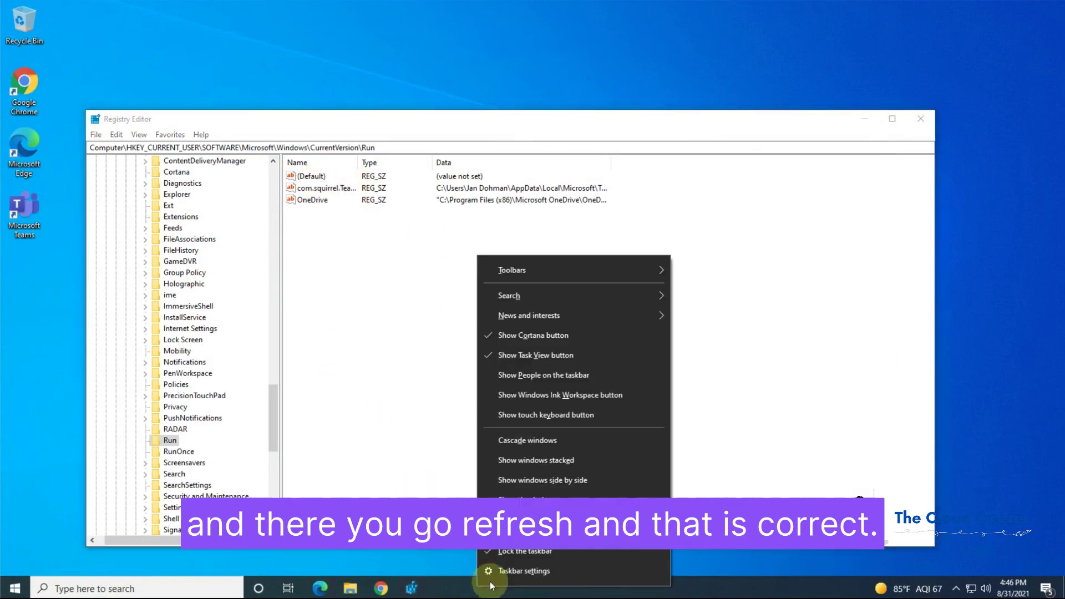
pyautogui.click(524, 531)
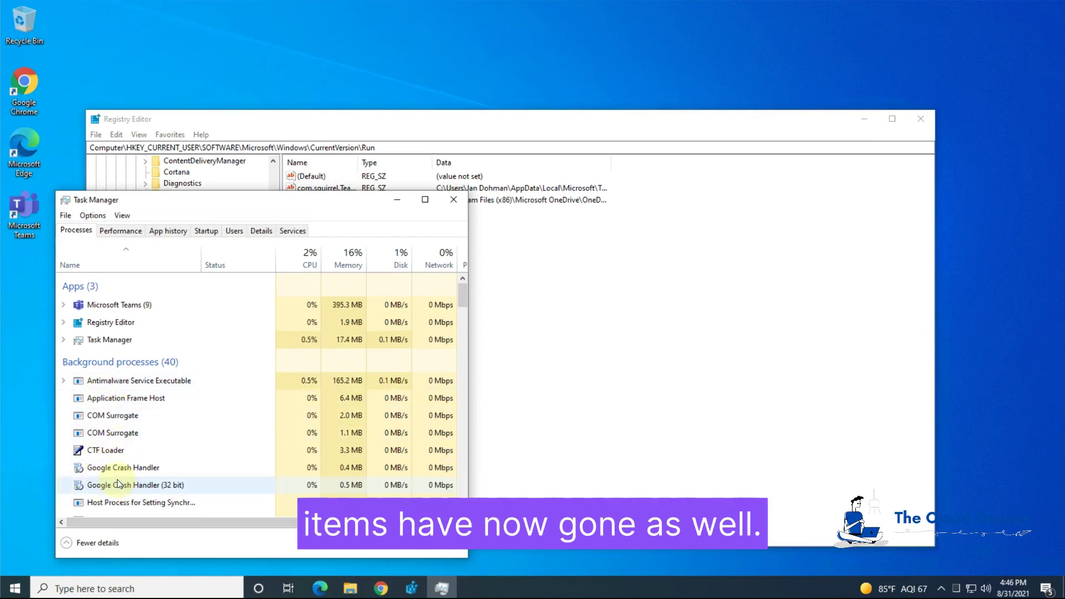
pyautogui.click(453, 199)
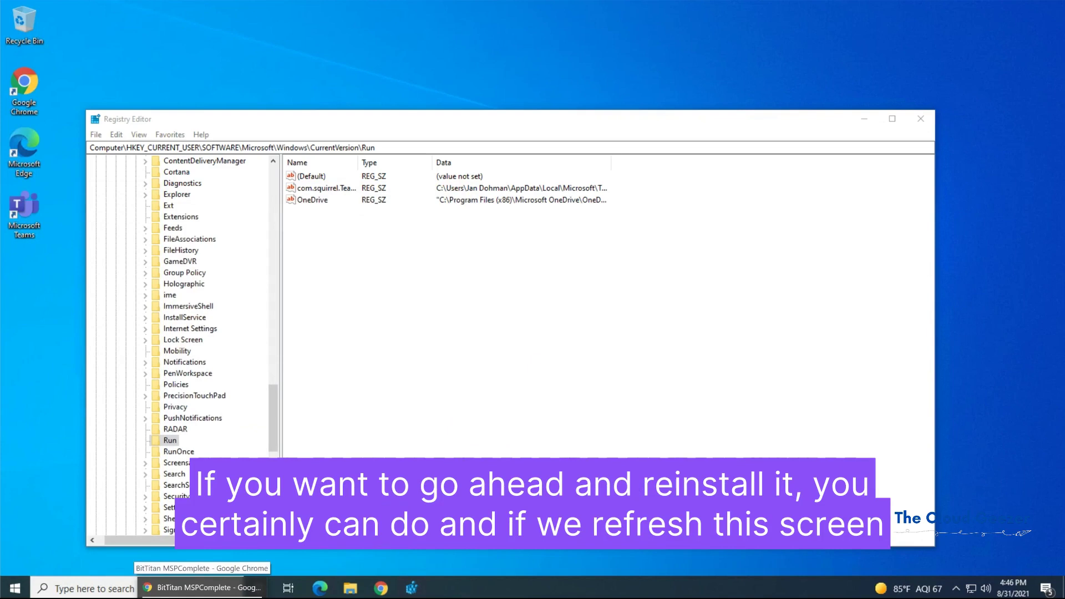
# Reload the MSPComplete Computers page in Chrome to show DESKTOP-V4GCEQS as Uninstalling
pyautogui.click(202, 587)
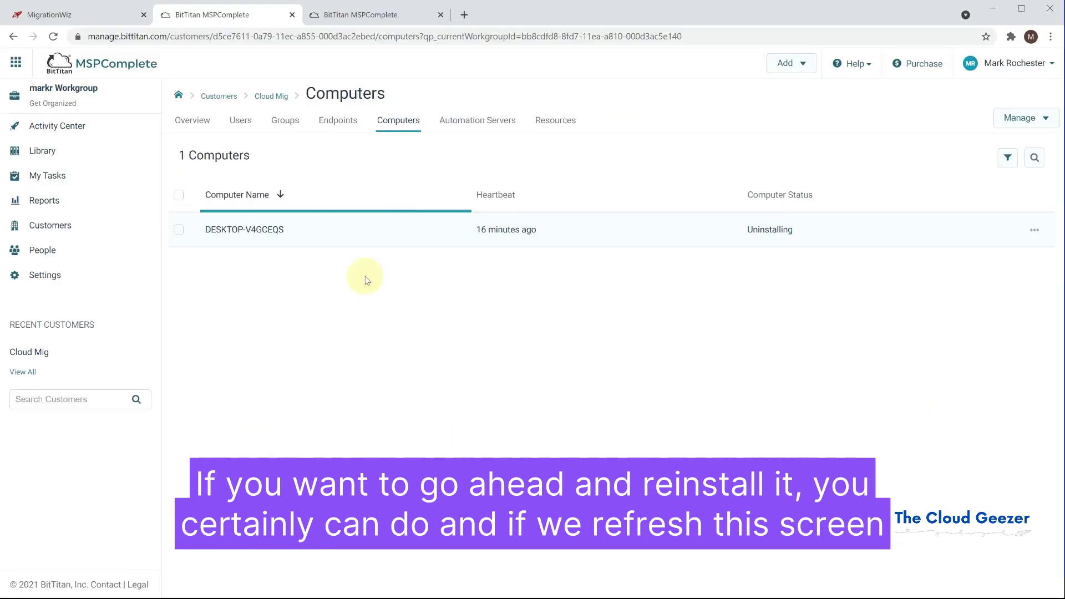
pyautogui.click(328, 38)
pyautogui.press('Return')
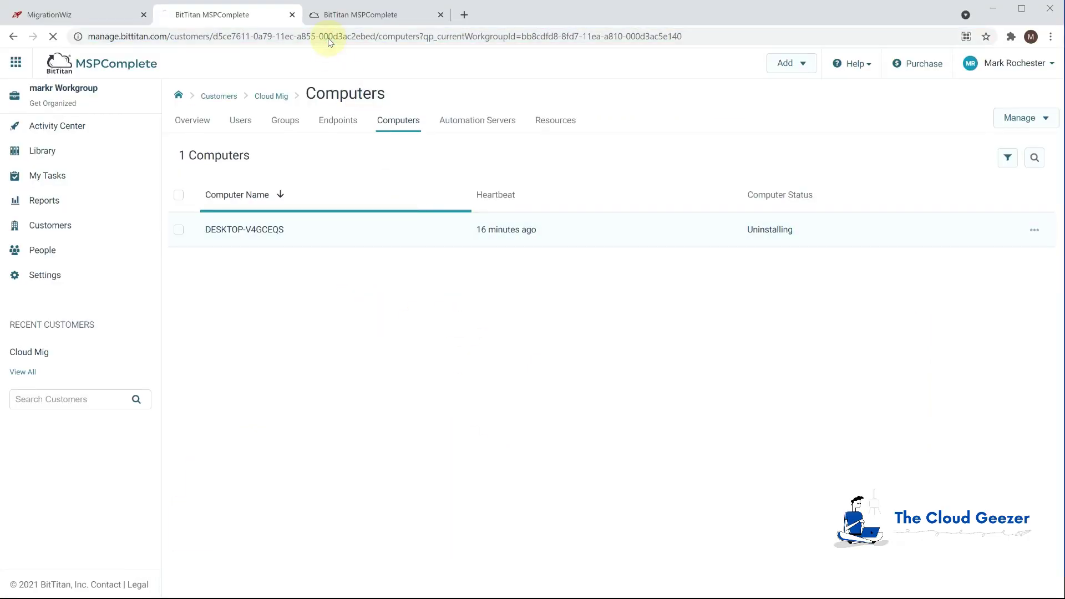